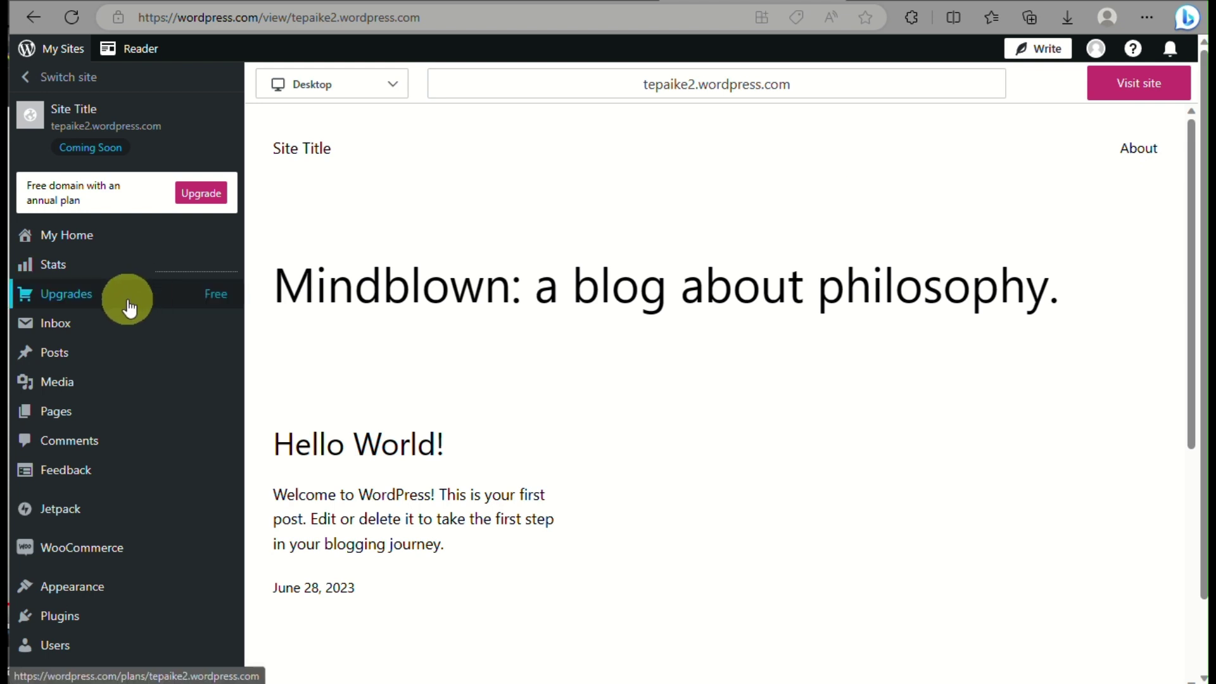
Step: Open the WordPress site's Plugins page and browse the featured plugins
mouse_move(120, 348)
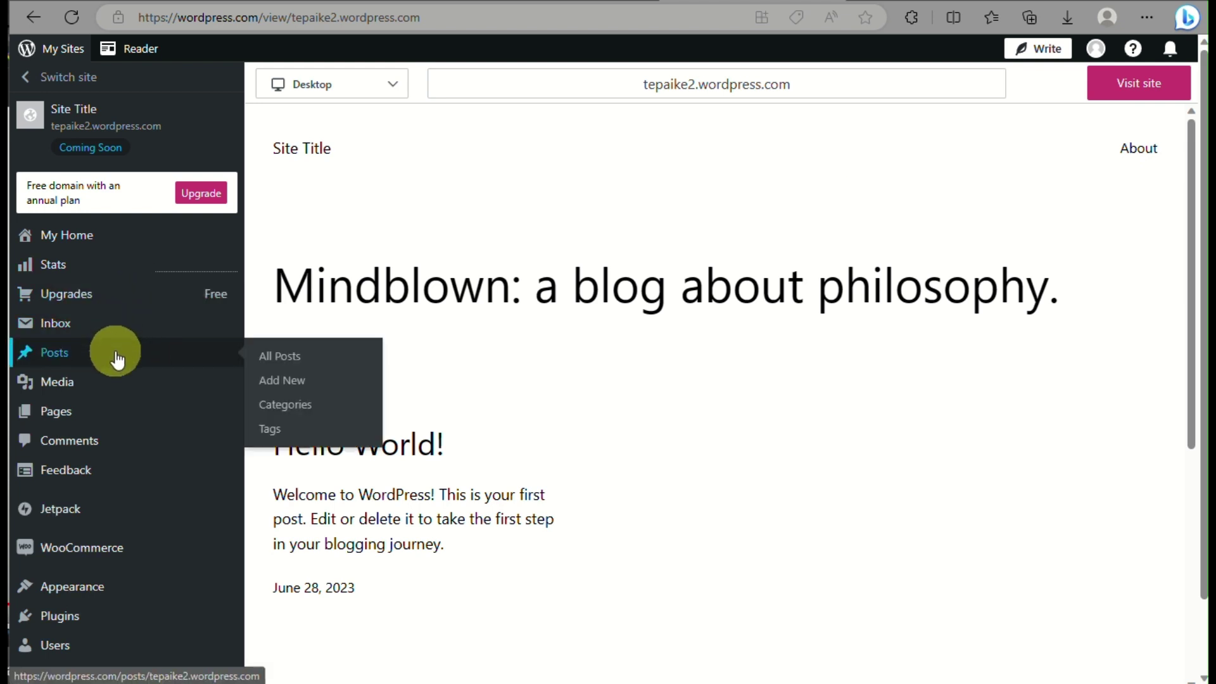
scroll(91, 501, "down", 1)
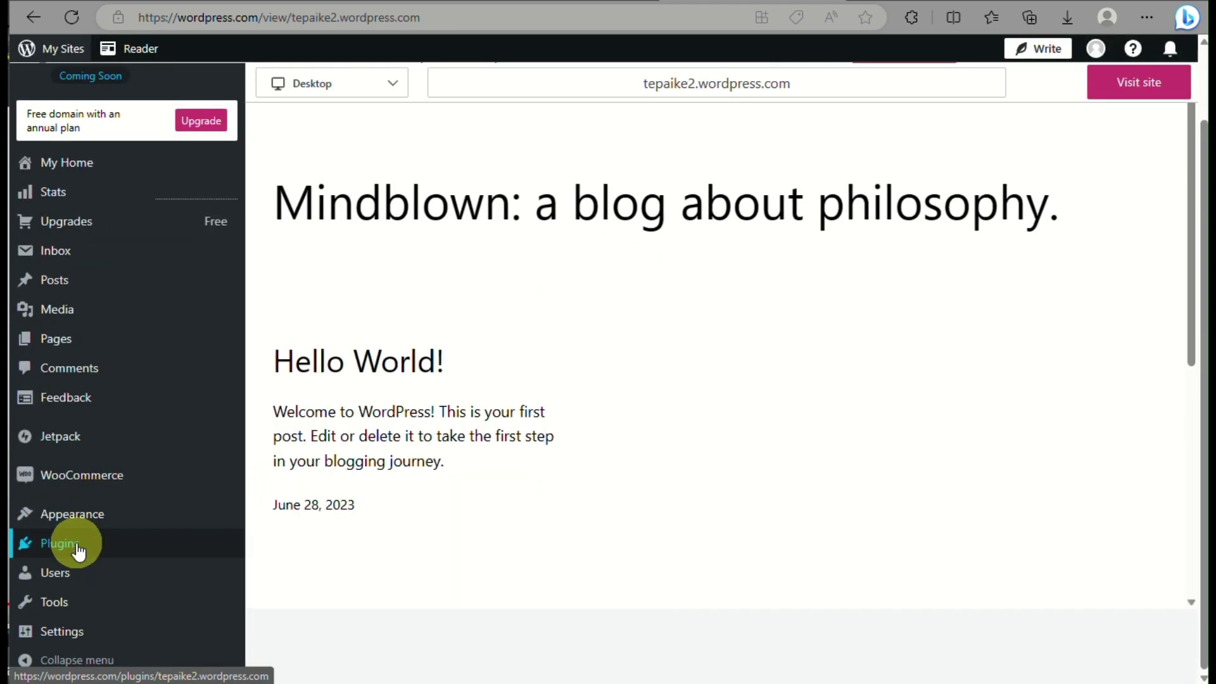
left_click(77, 548)
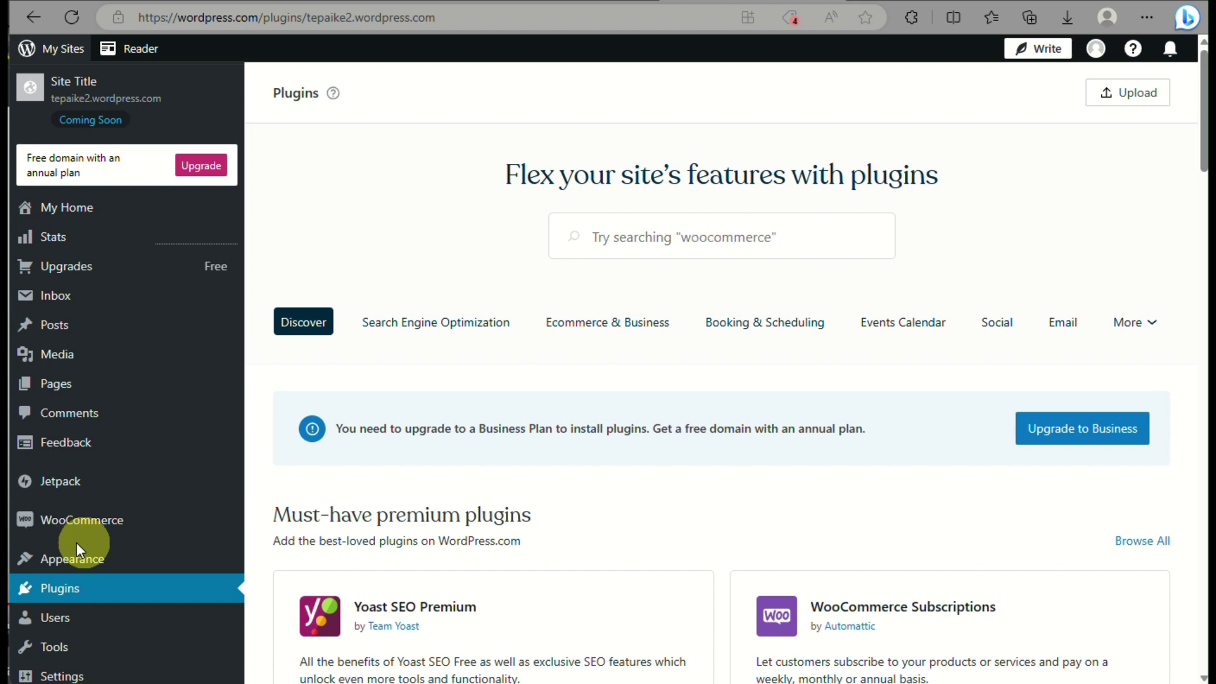
scroll(674, 386, "down", 5)
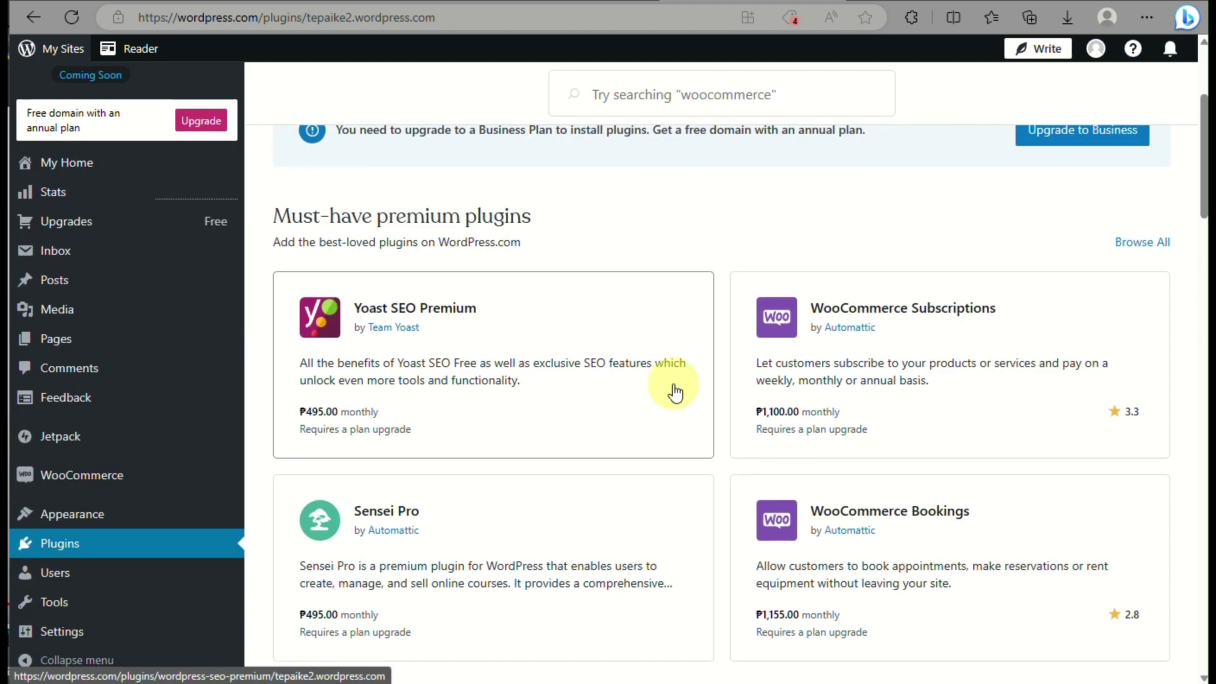
scroll(674, 387, "down", 3)
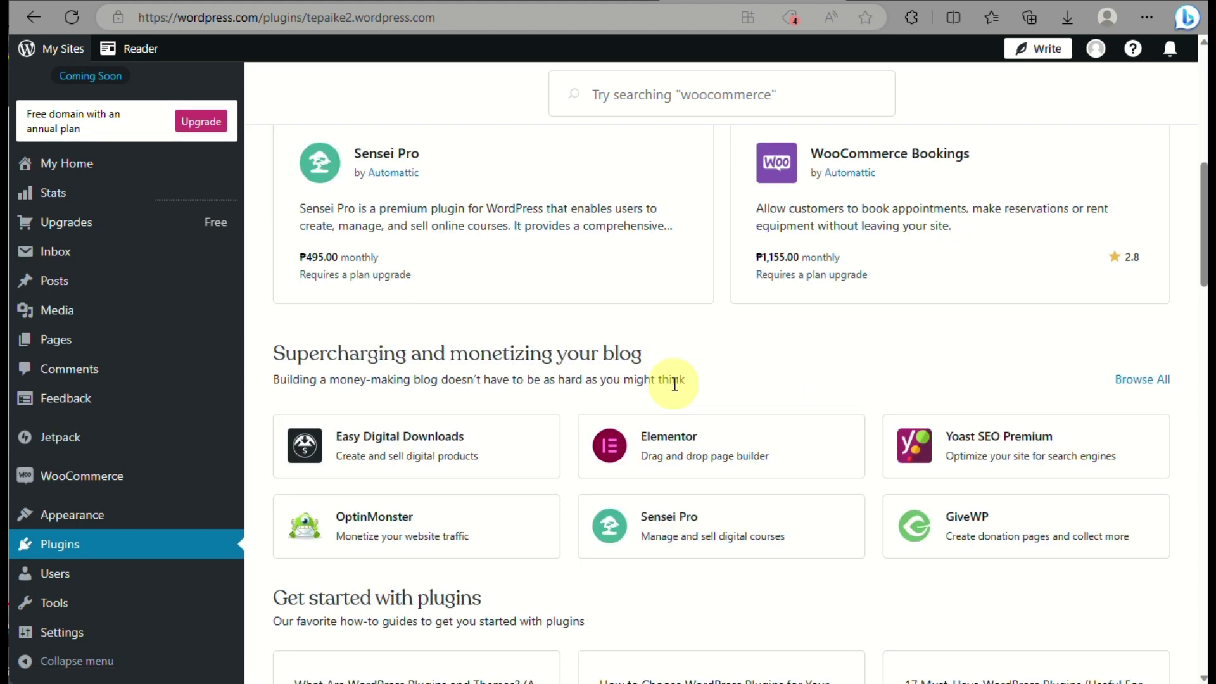
Step: Search the WordPress plugins for "shopify" and browse the matching plugins
scroll(673, 386, "up", 10)
left_click(692, 232)
type("shopify")
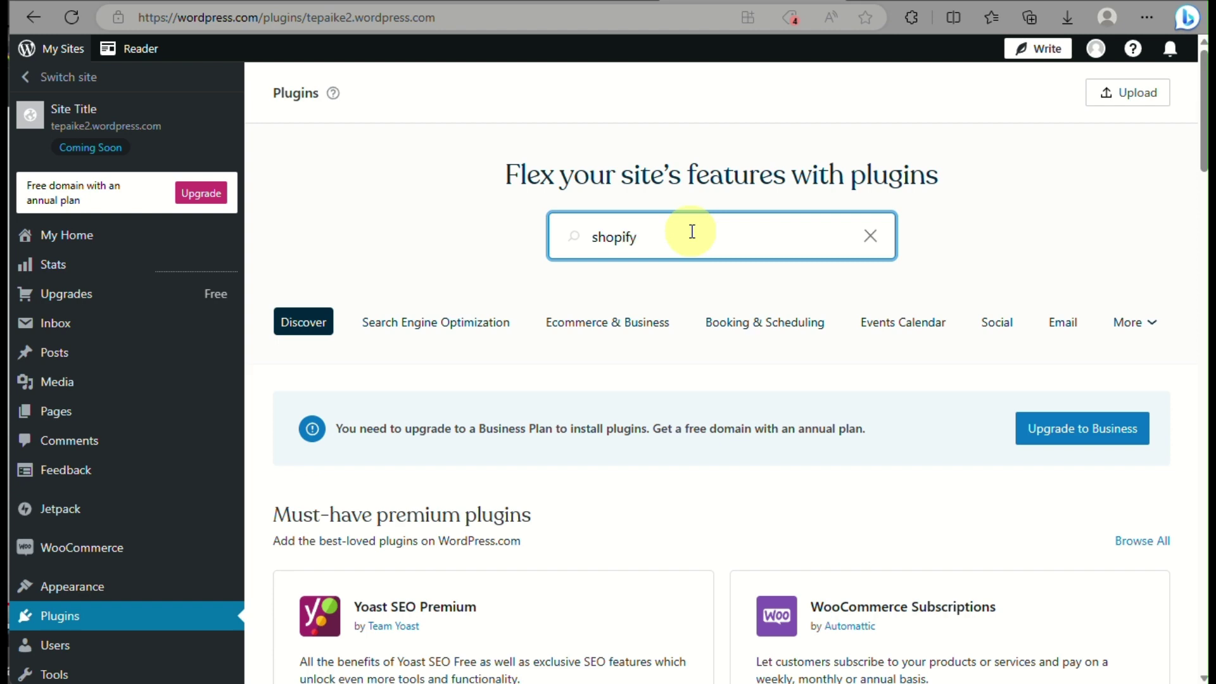
key("Return")
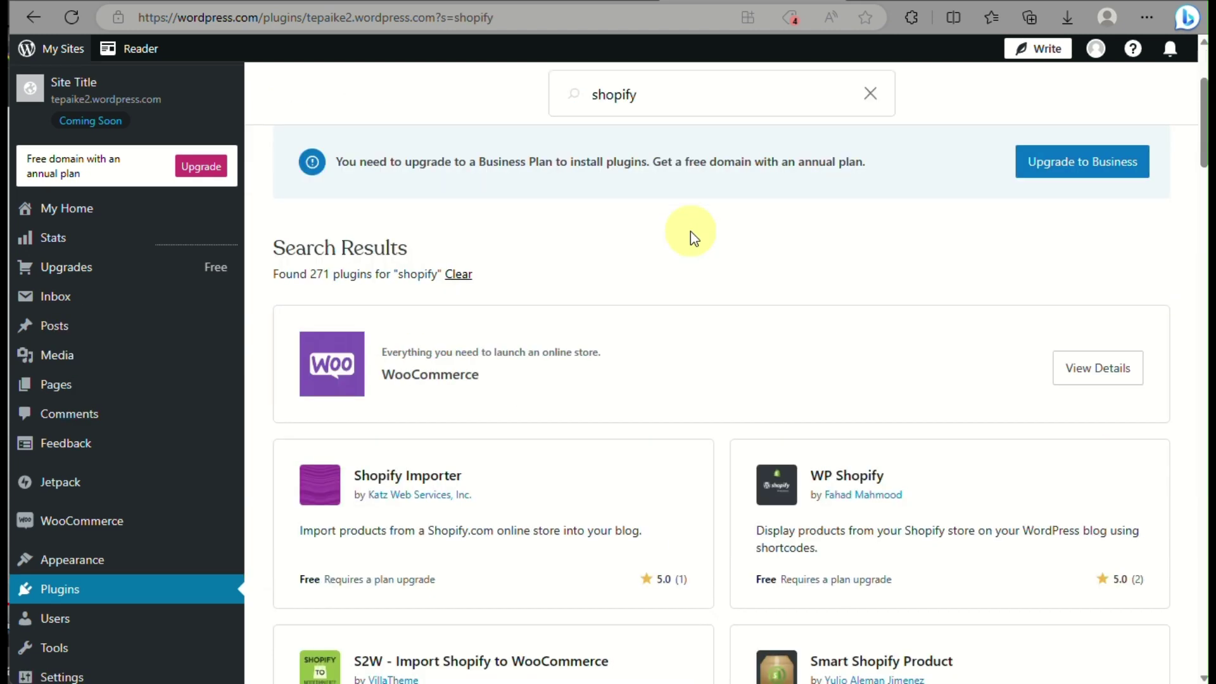
scroll(578, 515, "down", 2)
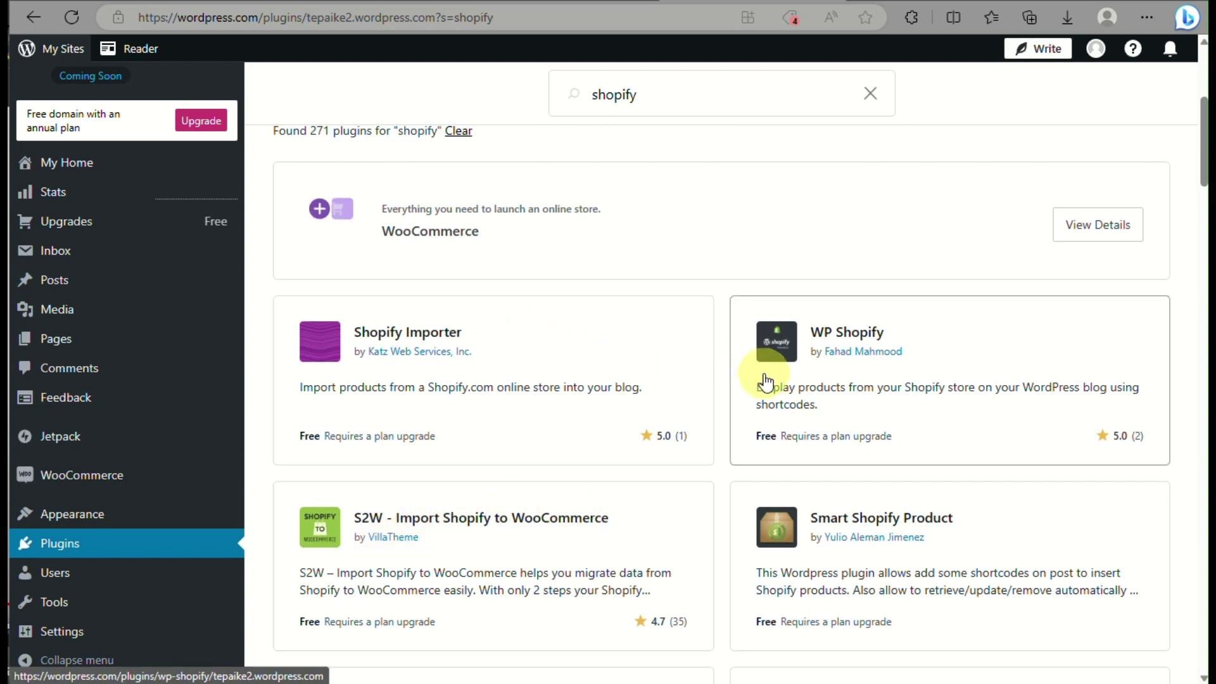
scroll(766, 381, "down", 2)
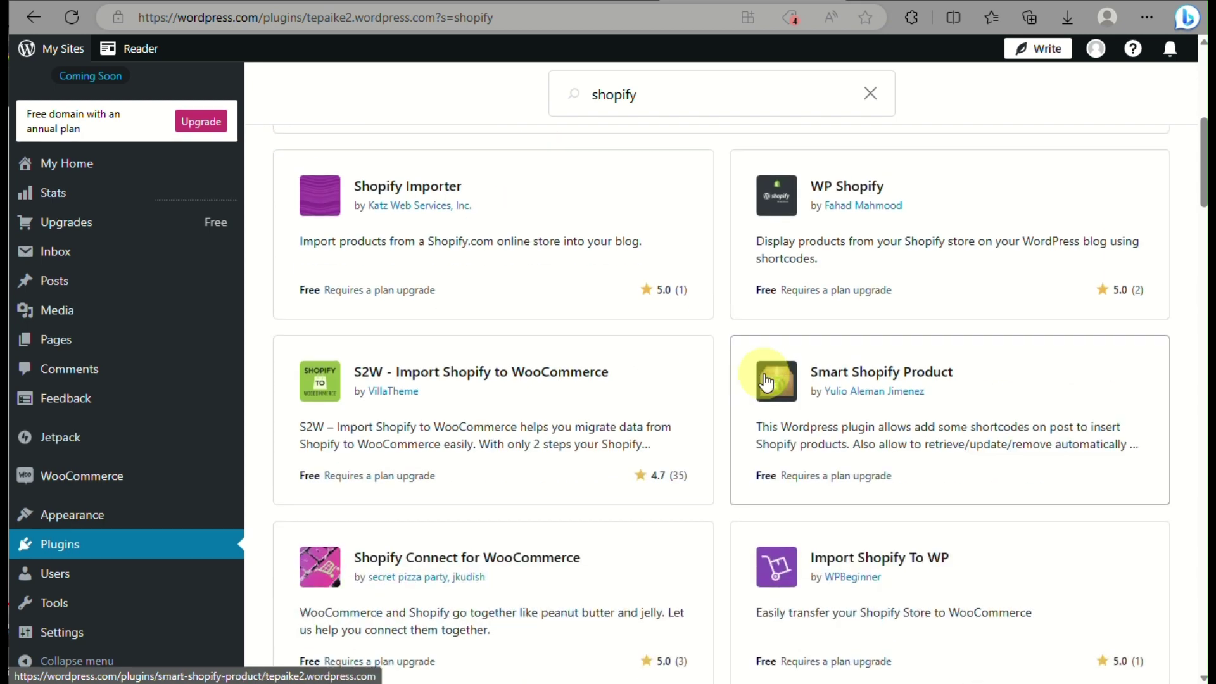
scroll(767, 381, "down", 3)
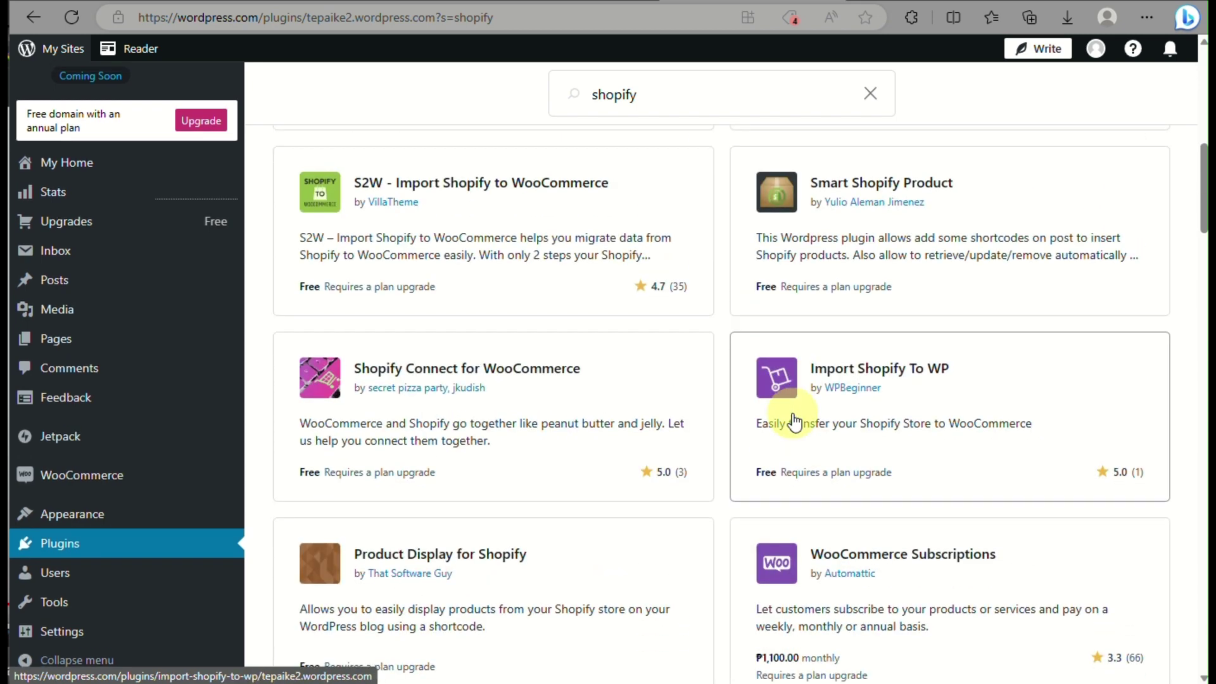
scroll(510, 535, "down", 7)
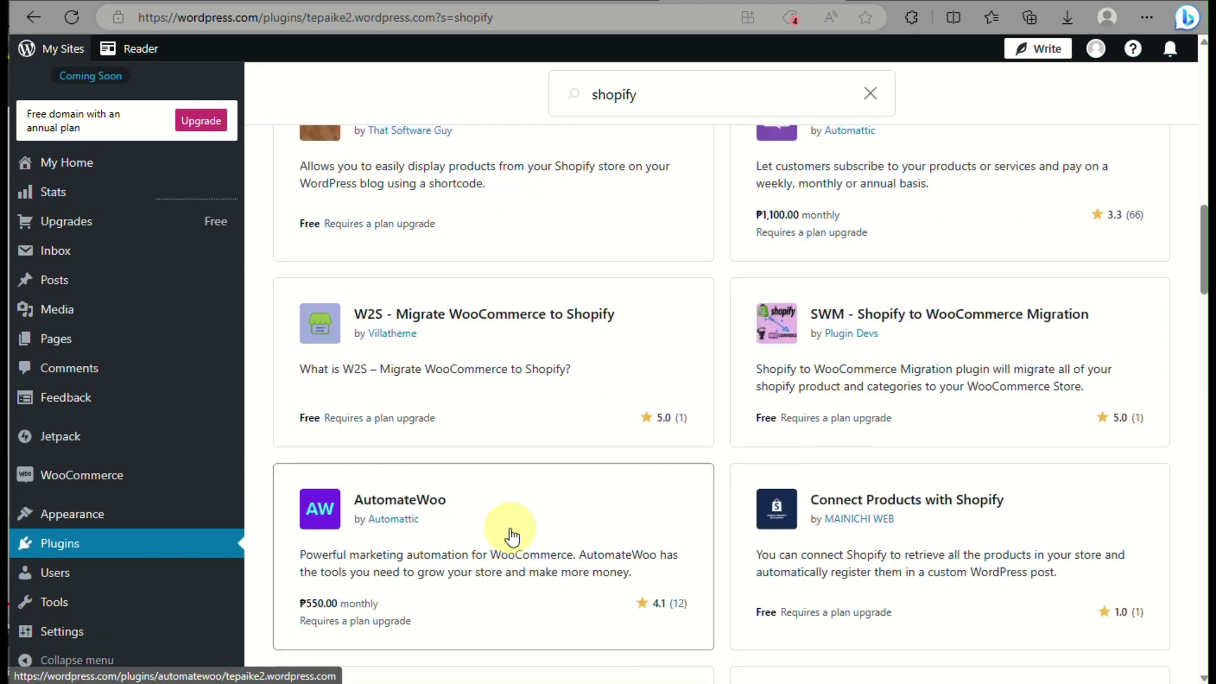
Step: Open the WP Shopify plugin from the search results and review its details
left_click(512, 535)
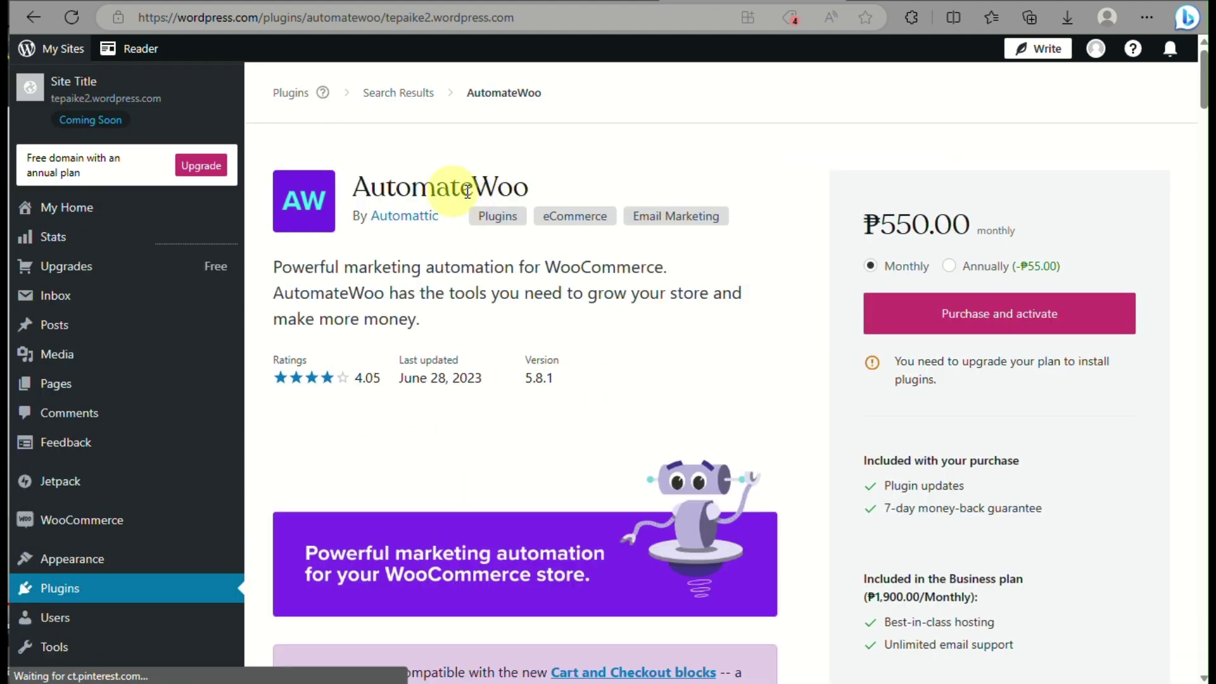
left_click(34, 18)
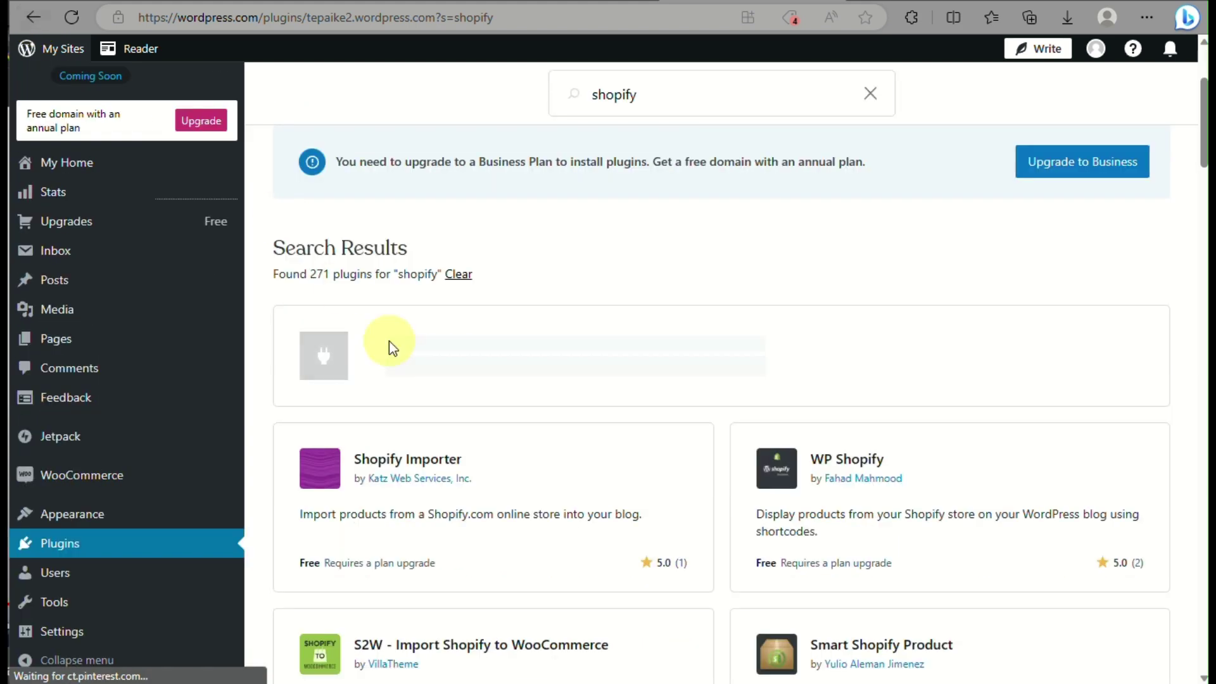
scroll(558, 470, "down", 4)
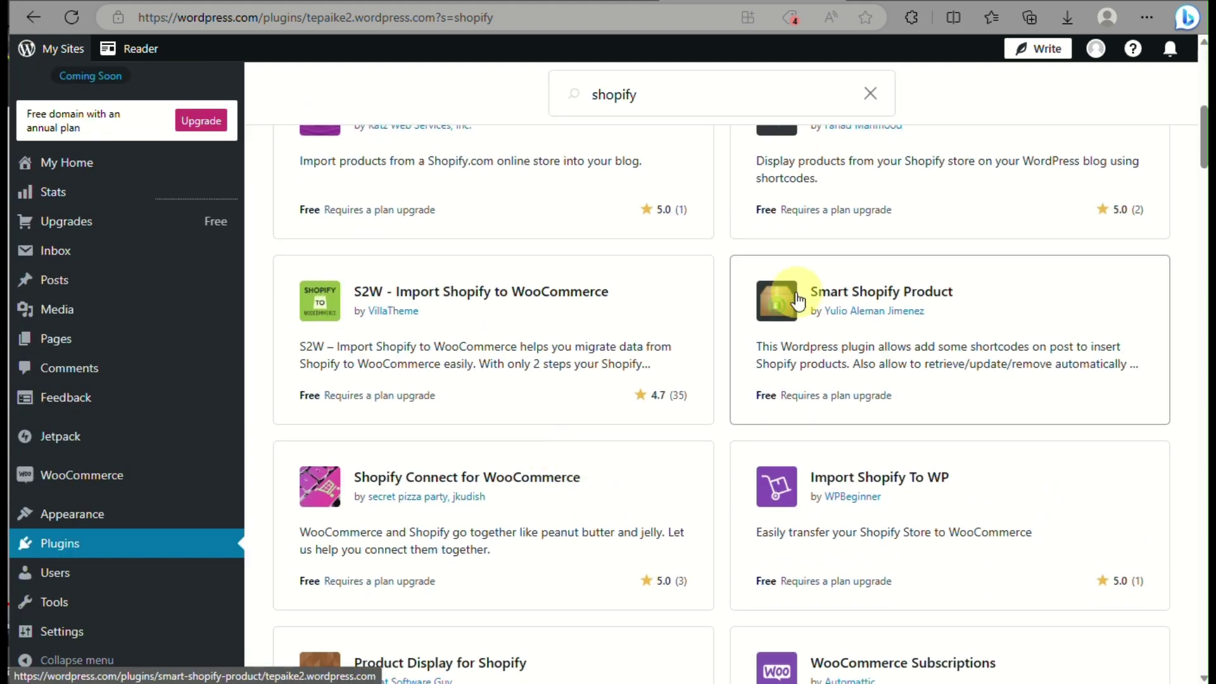
scroll(805, 336, "up", 1)
left_click(922, 274)
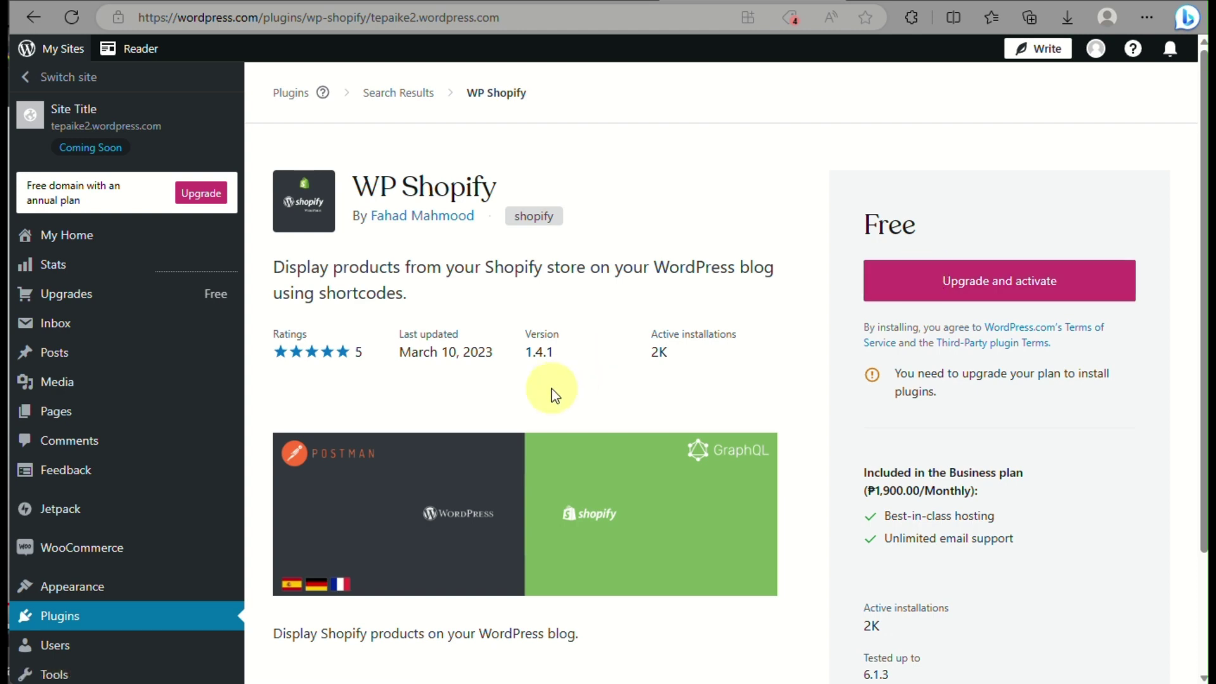
scroll(1019, 307, "up", 3, "ctrl")
scroll(1020, 307, "down", 3, "ctrl")
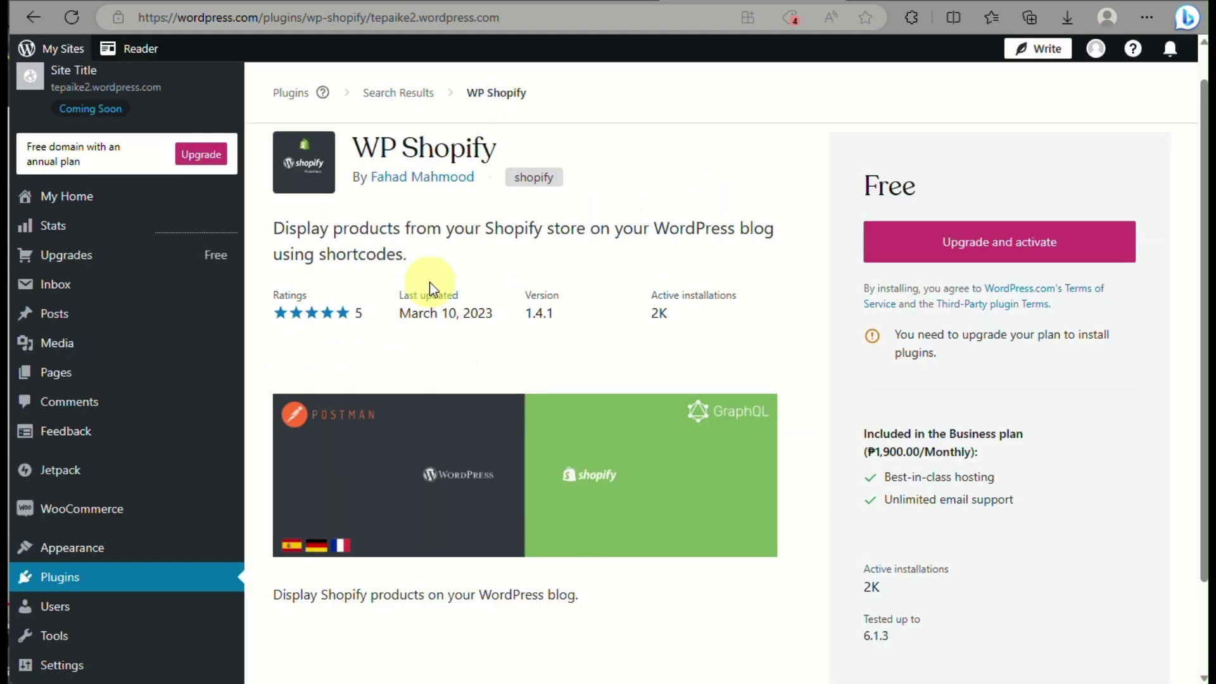
scroll(429, 283, "down", 2)
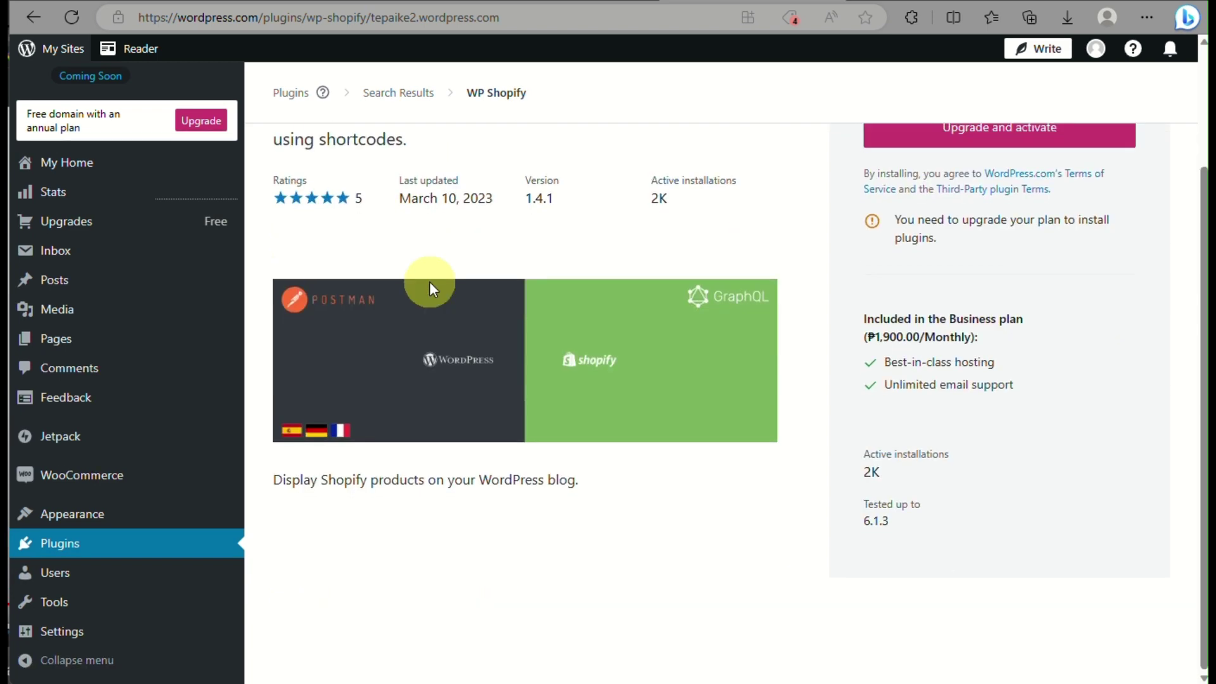
scroll(429, 281, "up", 2)
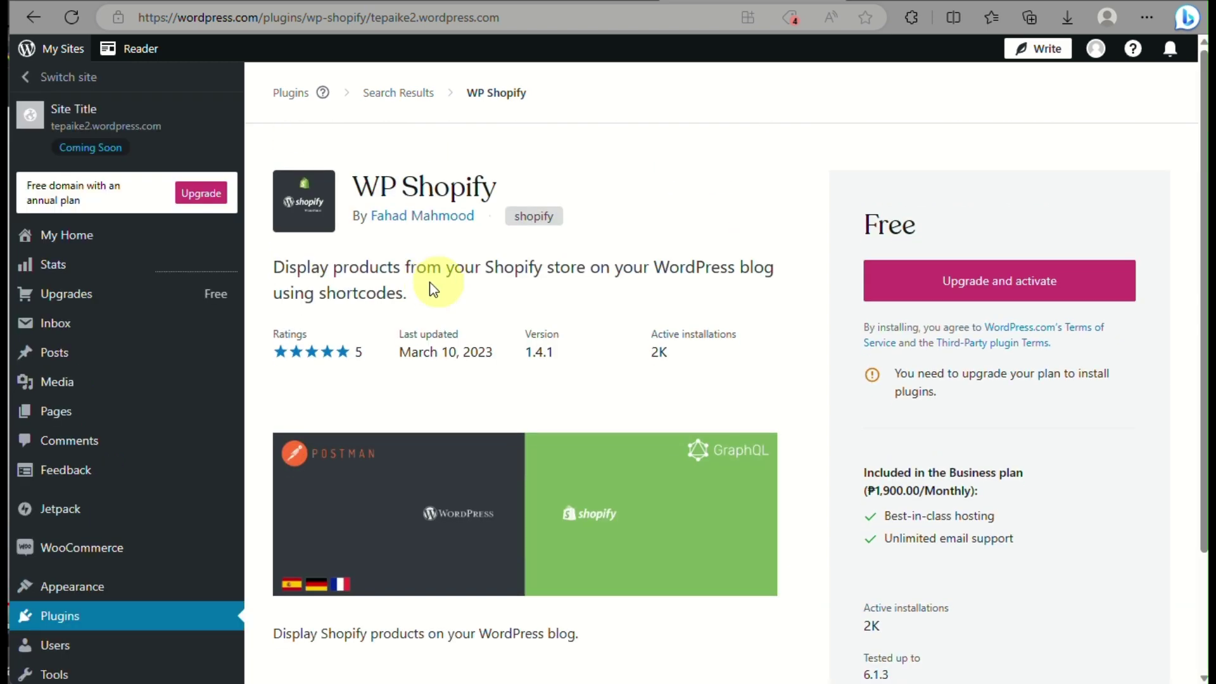
Step: Switch to the Shopify store admin and open its app and sales channel settings
left_click(511, 3)
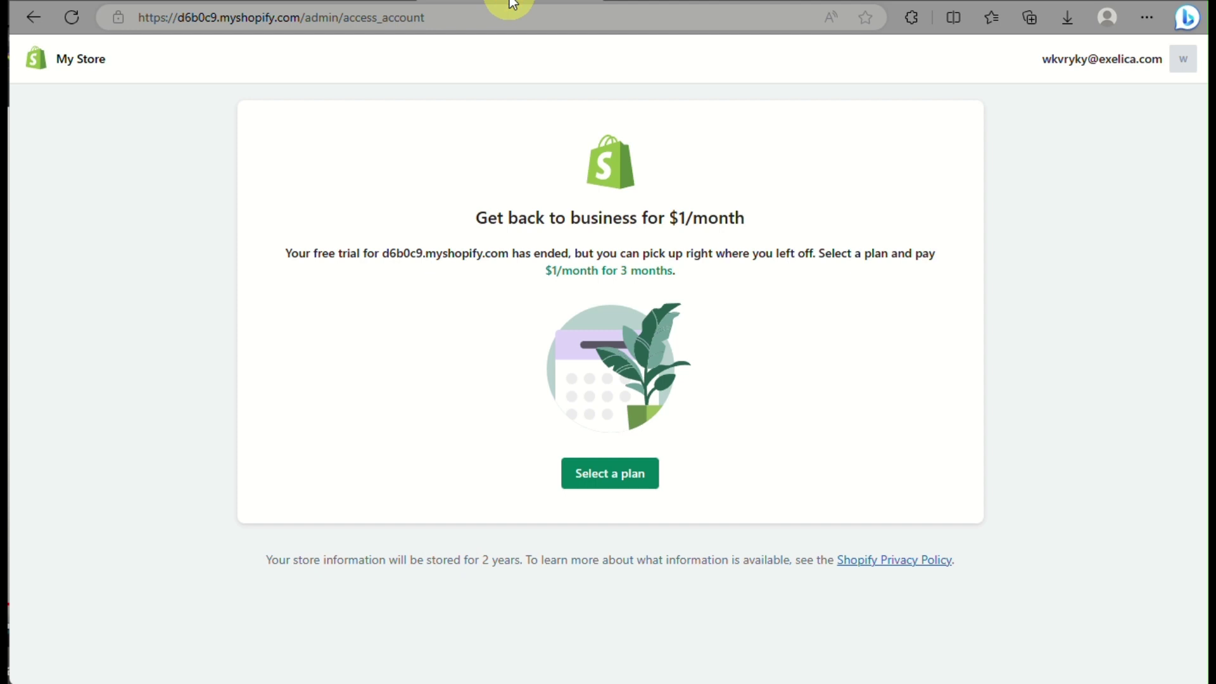
left_click(29, 57)
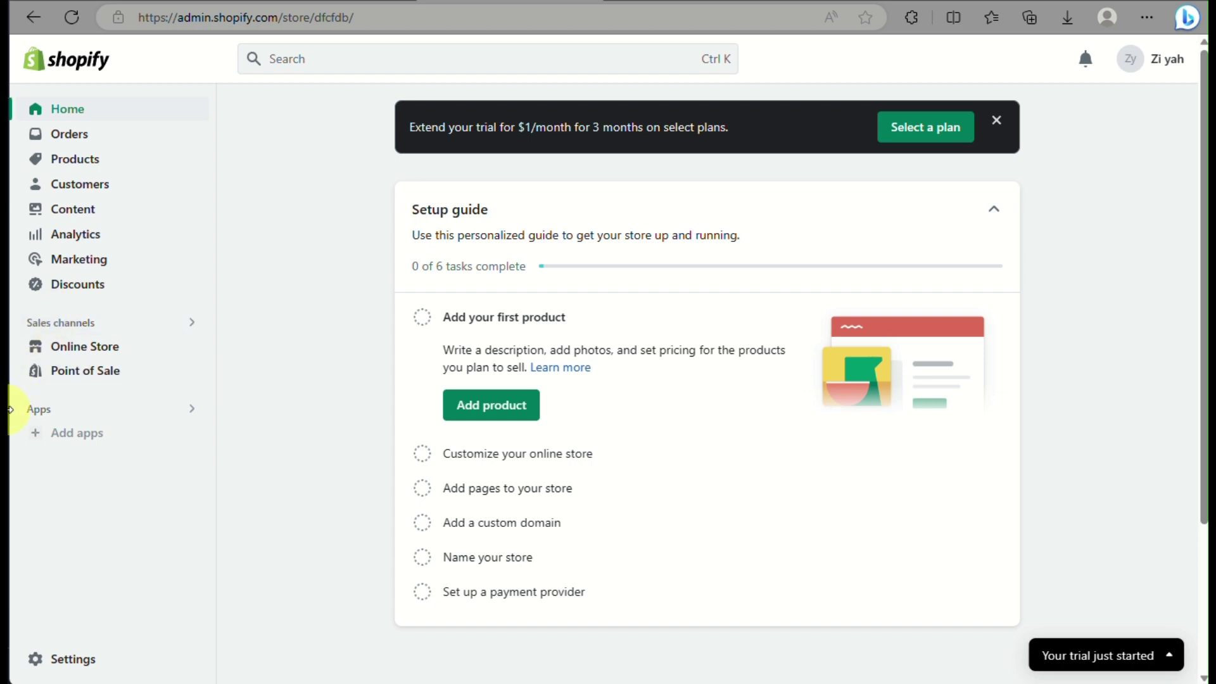
left_click(44, 411)
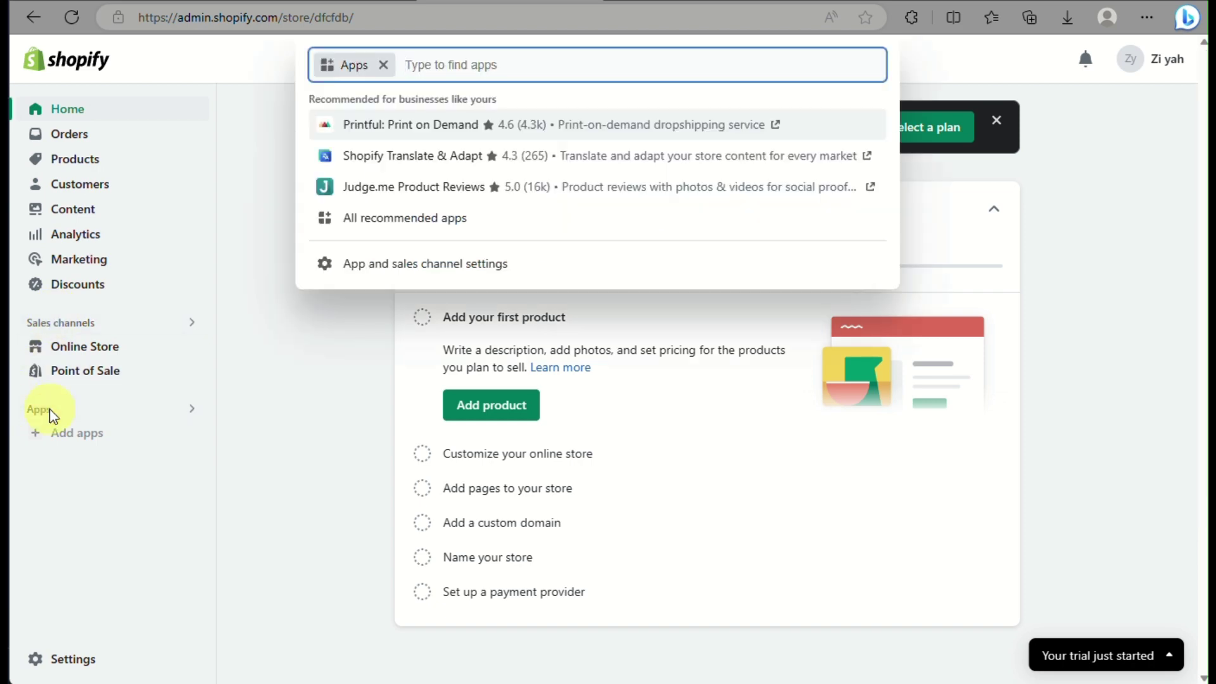
scroll(54, 416, "up", 6)
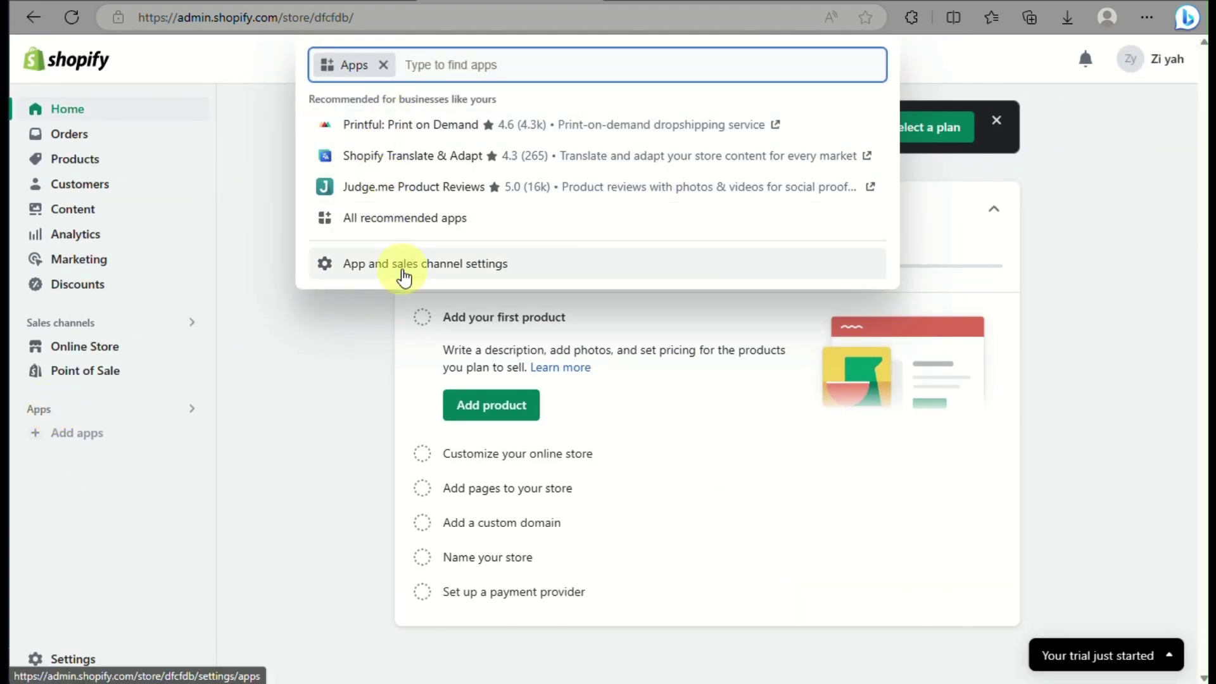
scroll(401, 272, "up", 5)
left_click(402, 276)
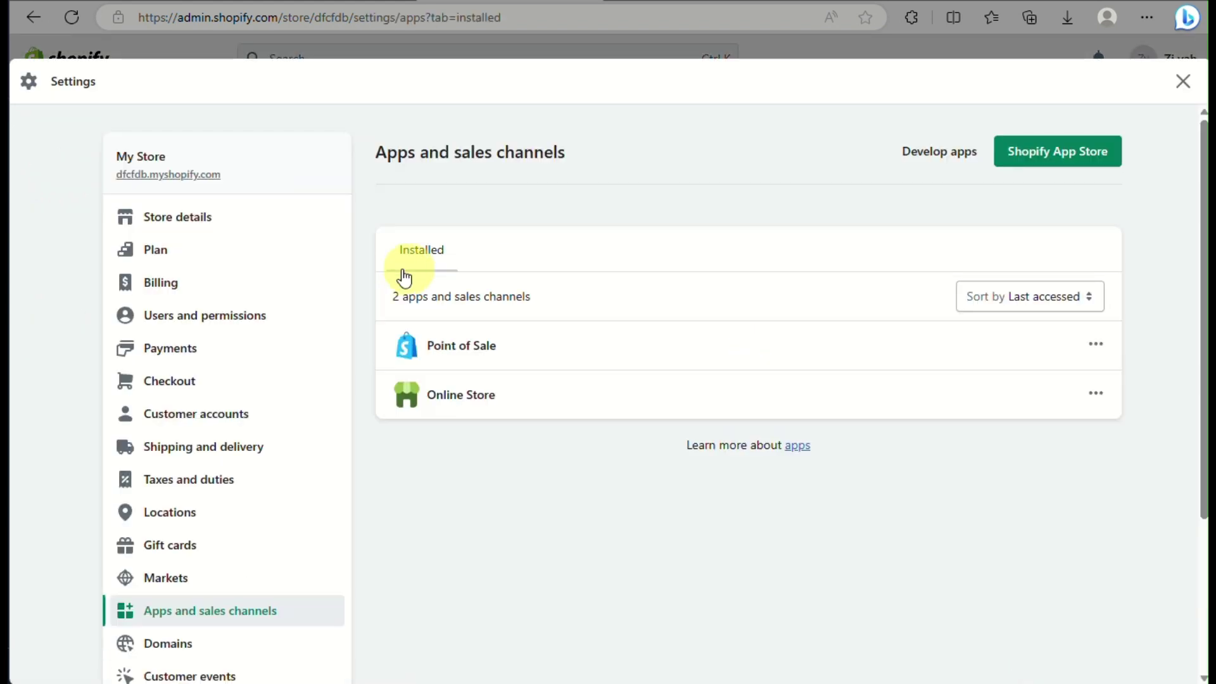
left_click(404, 273)
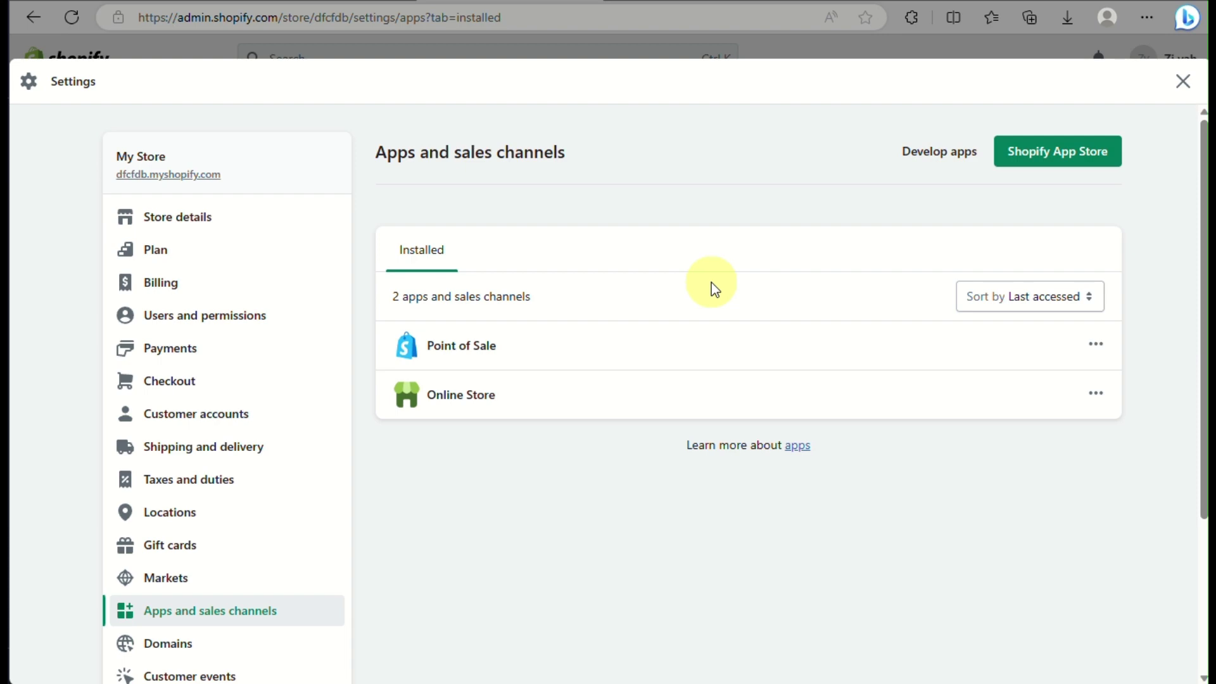
Step: Go to the Shopify App Store and look through the apps on its home page
left_click(1064, 151)
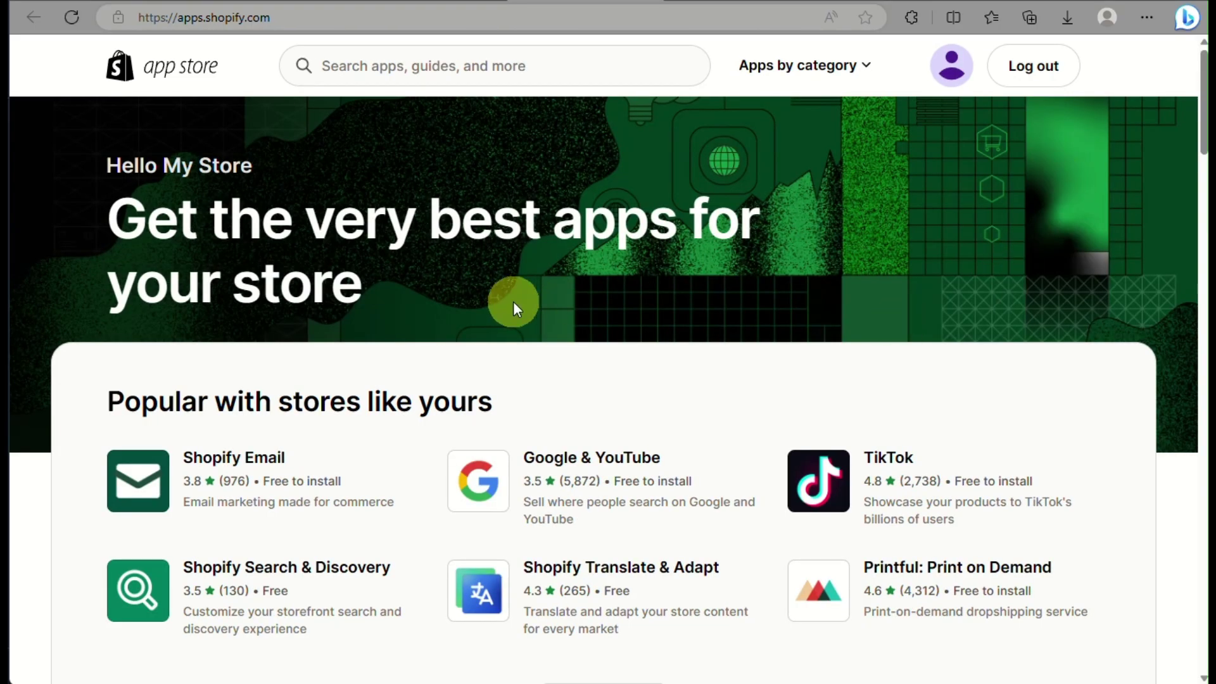
scroll(513, 302, "down", 8)
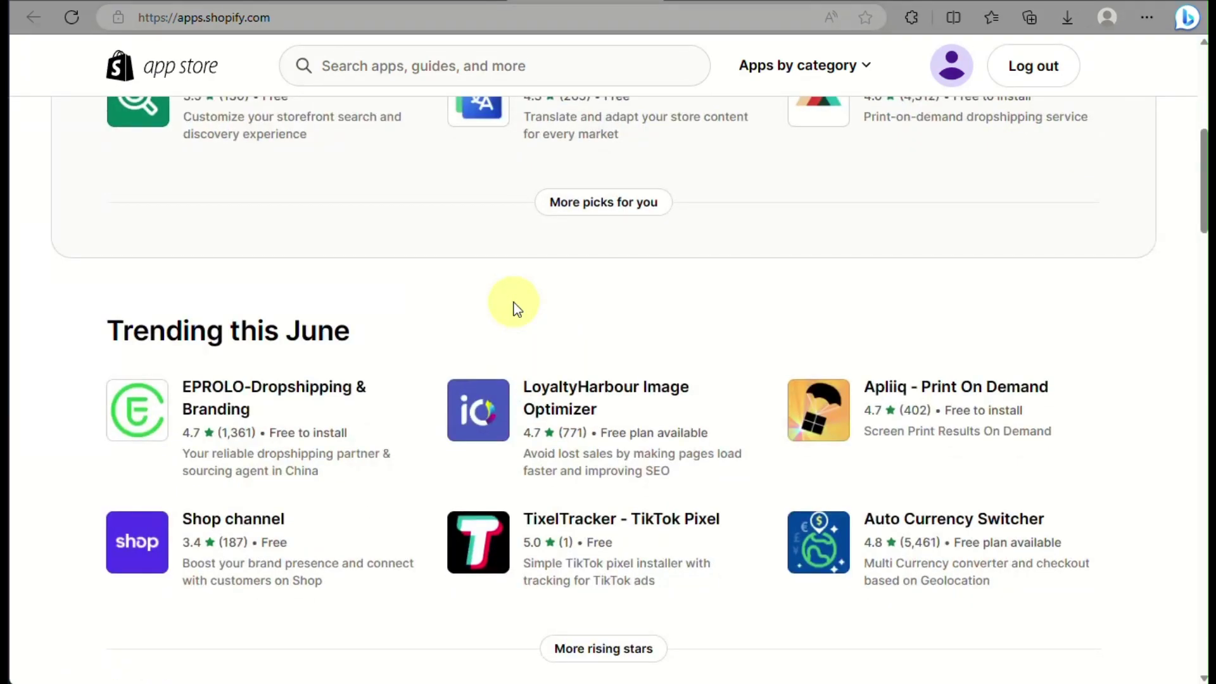
scroll(515, 308, "down", 4)
scroll(516, 311, "down", 5)
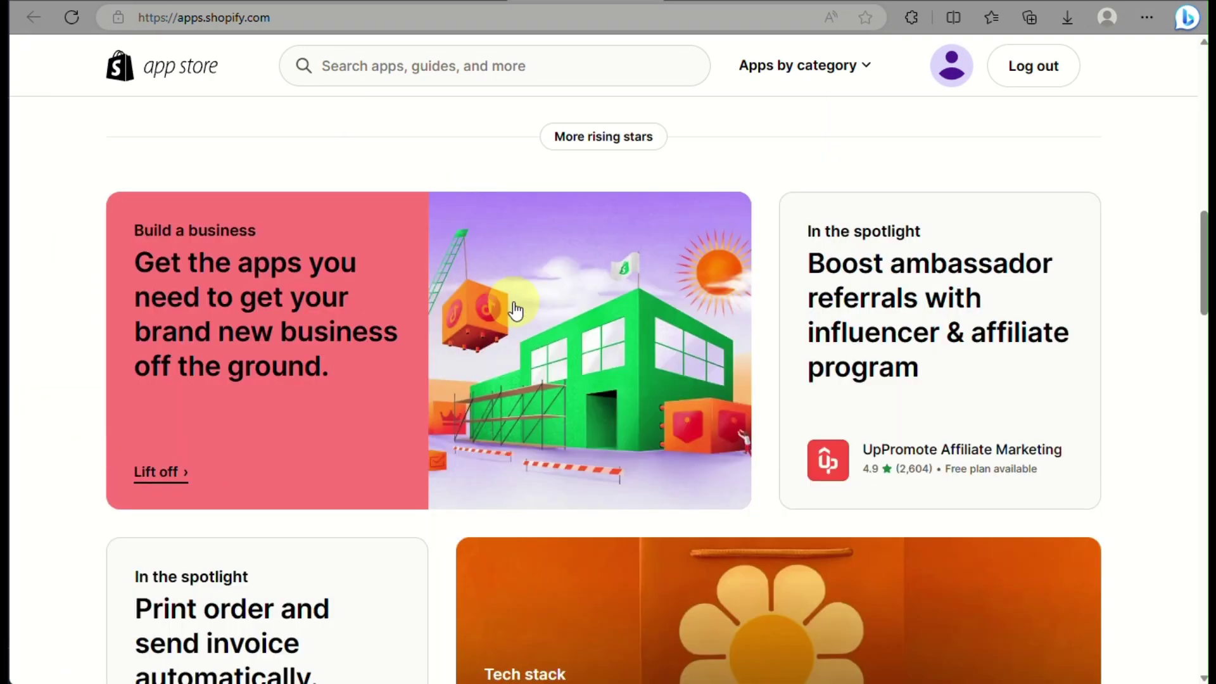
Step: Search the Shopify App Store for "wordpress"
scroll(515, 311, "up", 12)
left_click(534, 66)
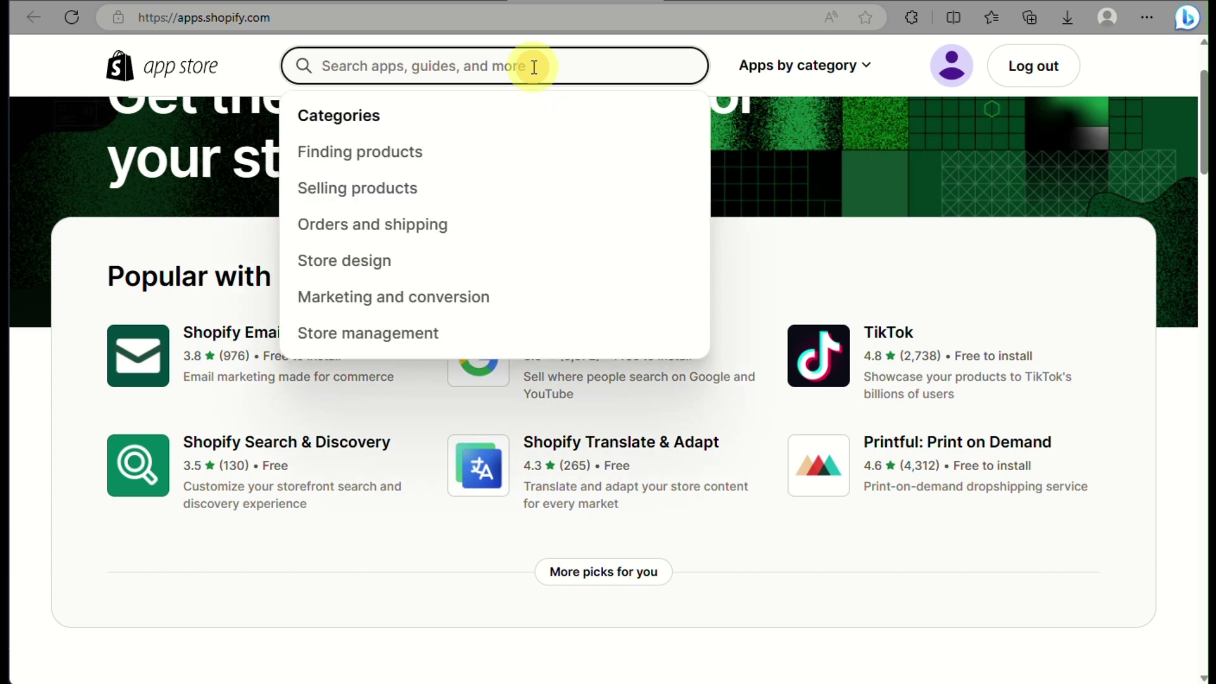
type("wordpress")
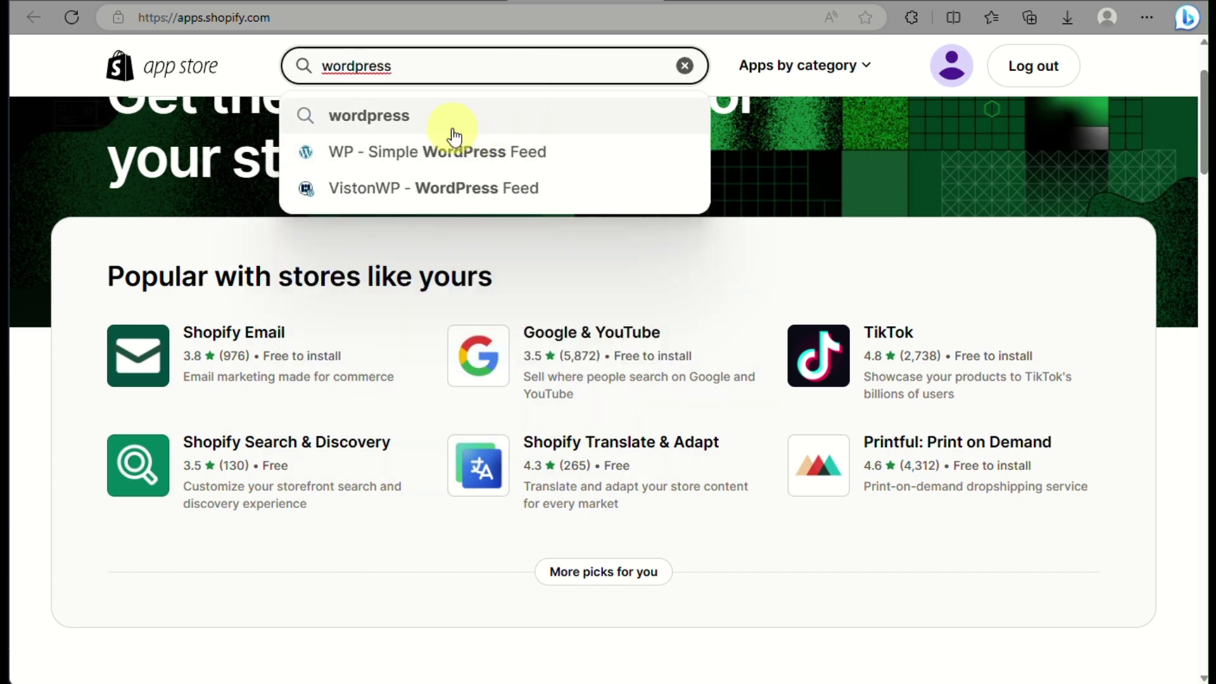
left_click(454, 121)
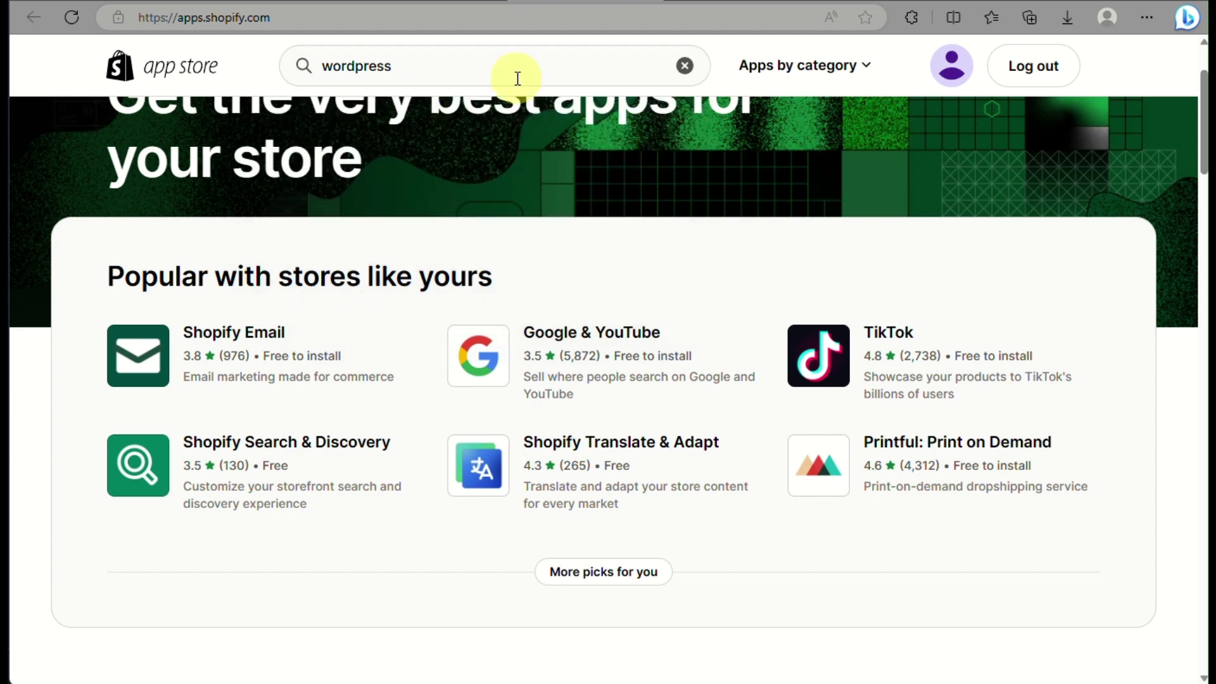
left_click(518, 74)
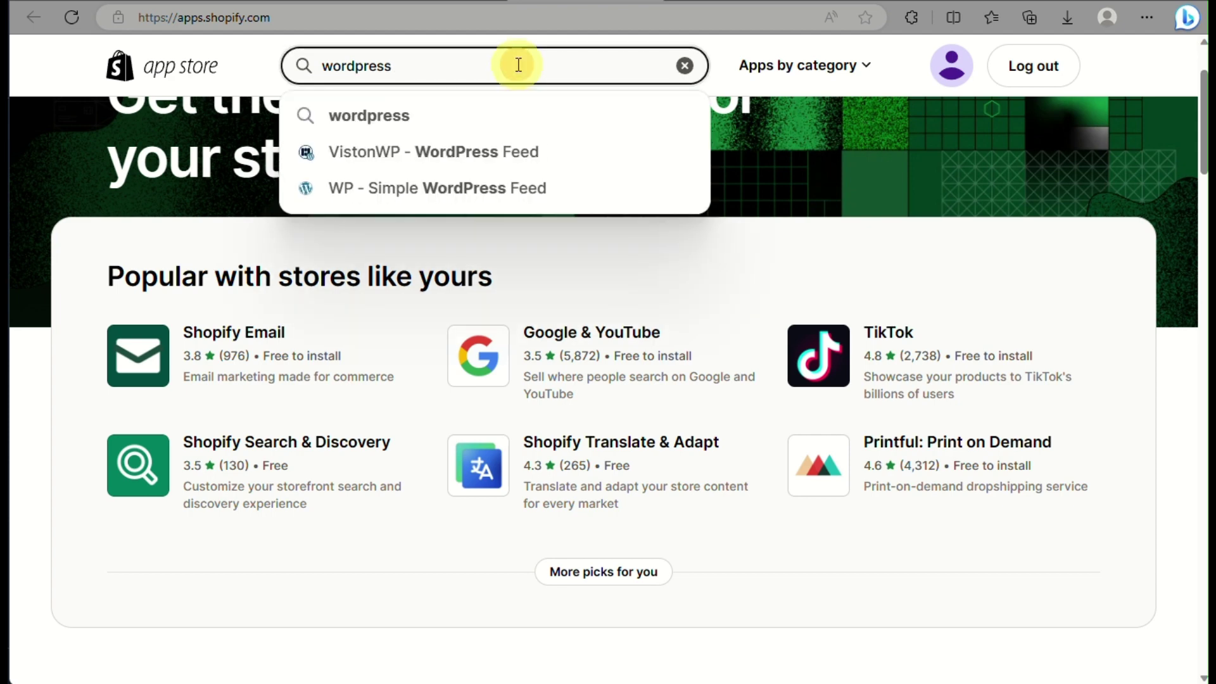
key("Return")
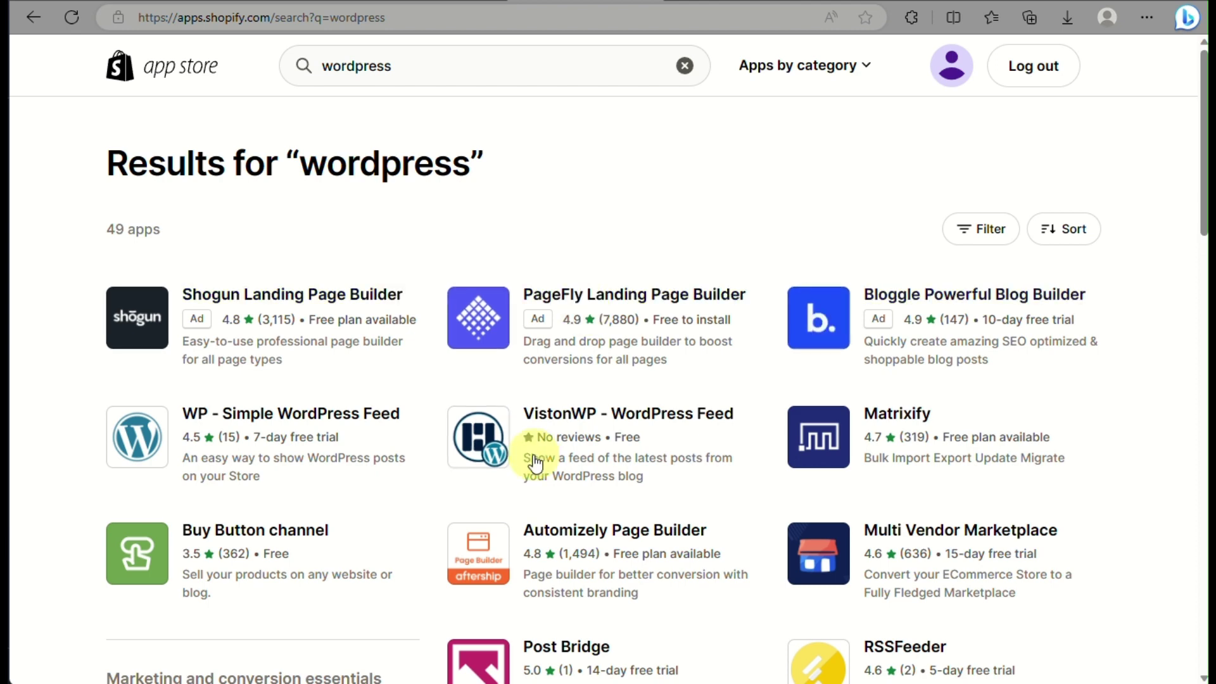
Step: Examine the WordPress feed apps among the results and open the WP - Simple WordPress Feed listing
scroll(145, 454, "up", 7, "ctrl")
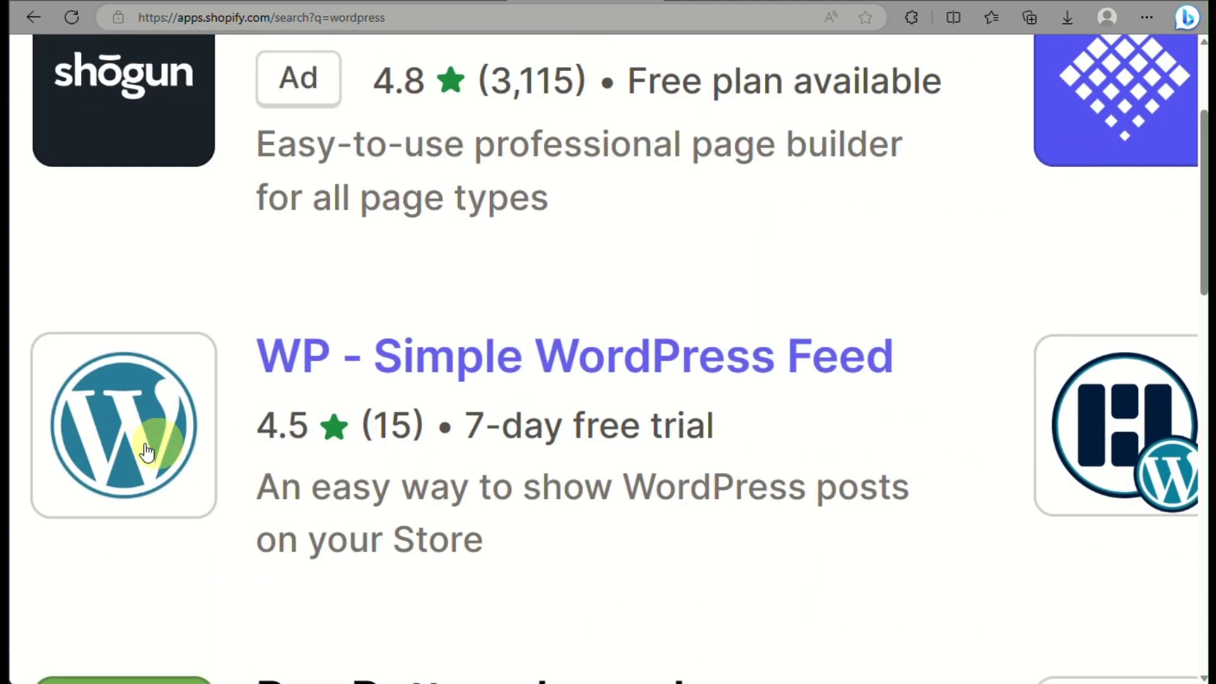
scroll(595, 374, "down", 1, "ctrl")
scroll(595, 375, "down", 6, "ctrl")
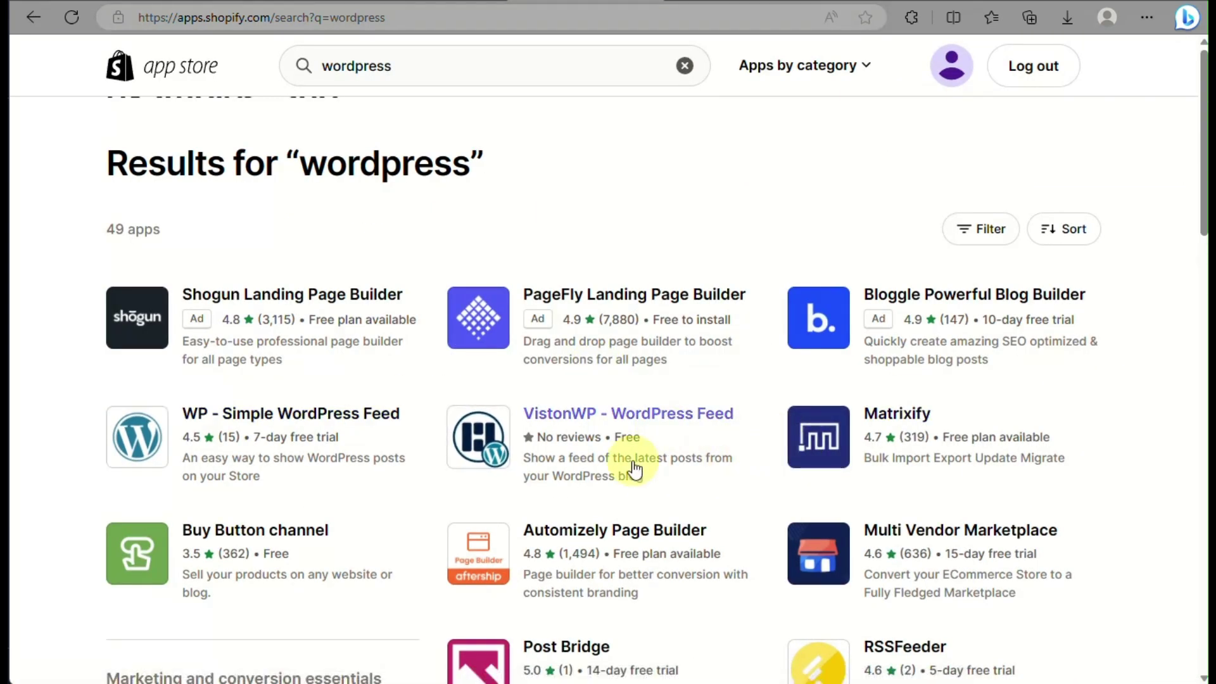
left_click(320, 434)
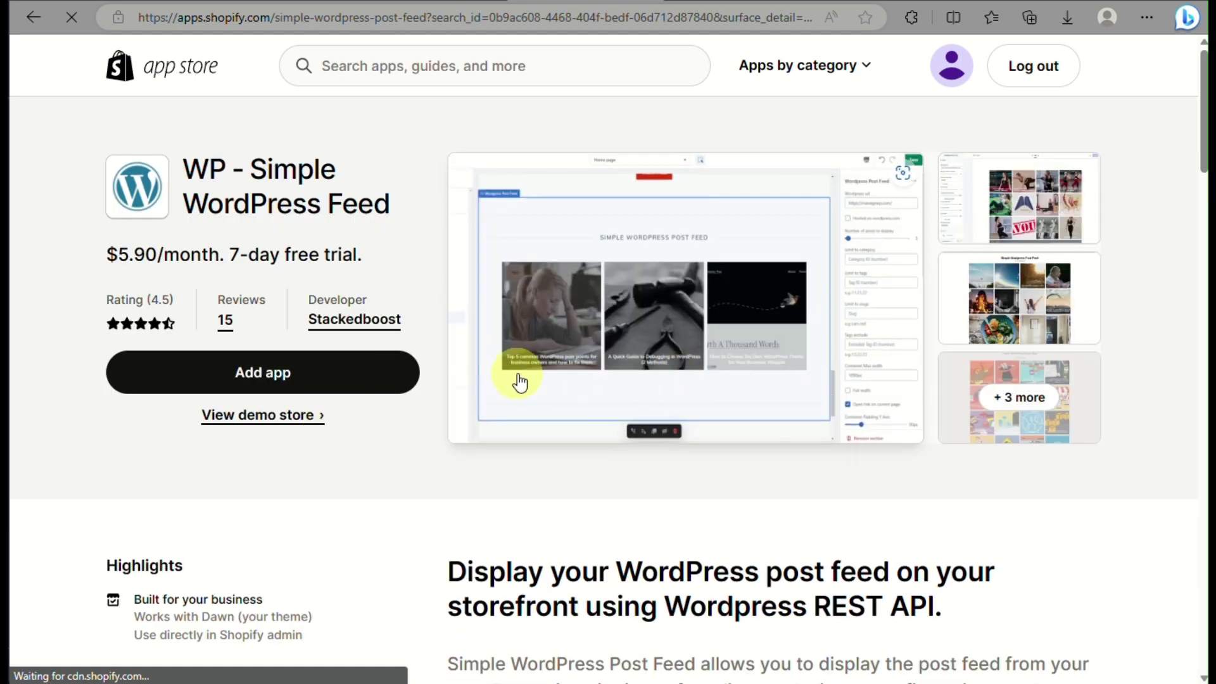
Step: Examine the description, highlights and pricing of the WP - Simple WordPress Feed app
scroll(526, 383, "down", 1)
scroll(516, 382, "down", 5)
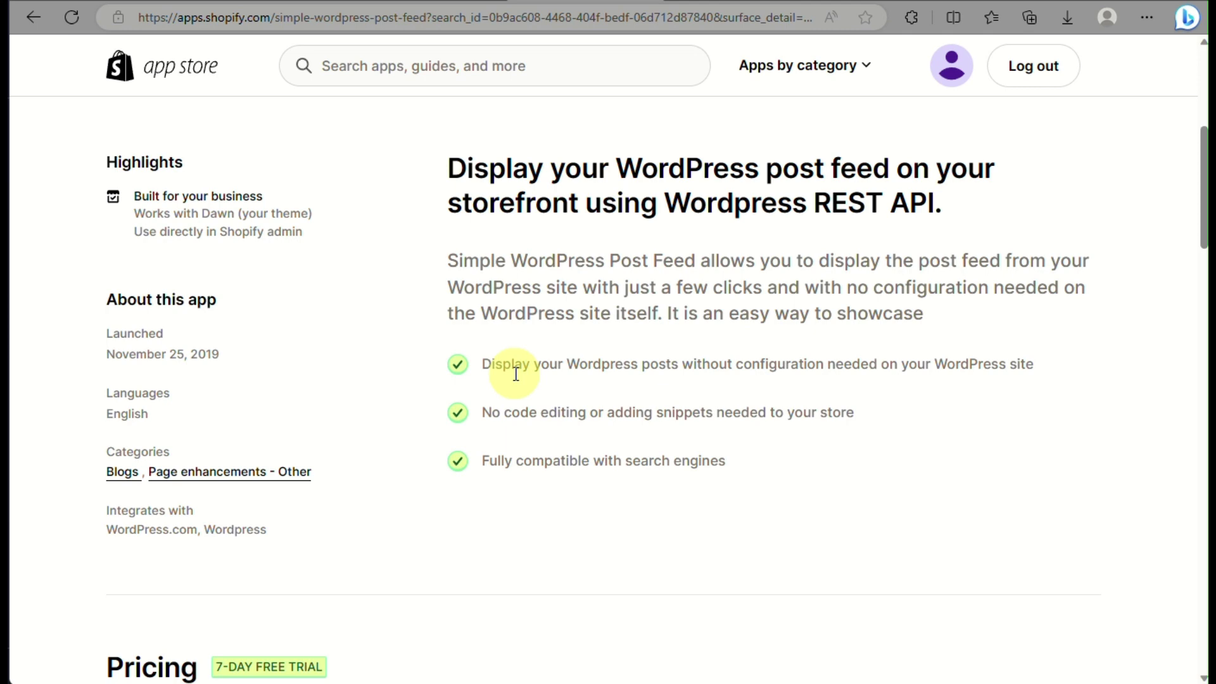
scroll(515, 374, "down", 4)
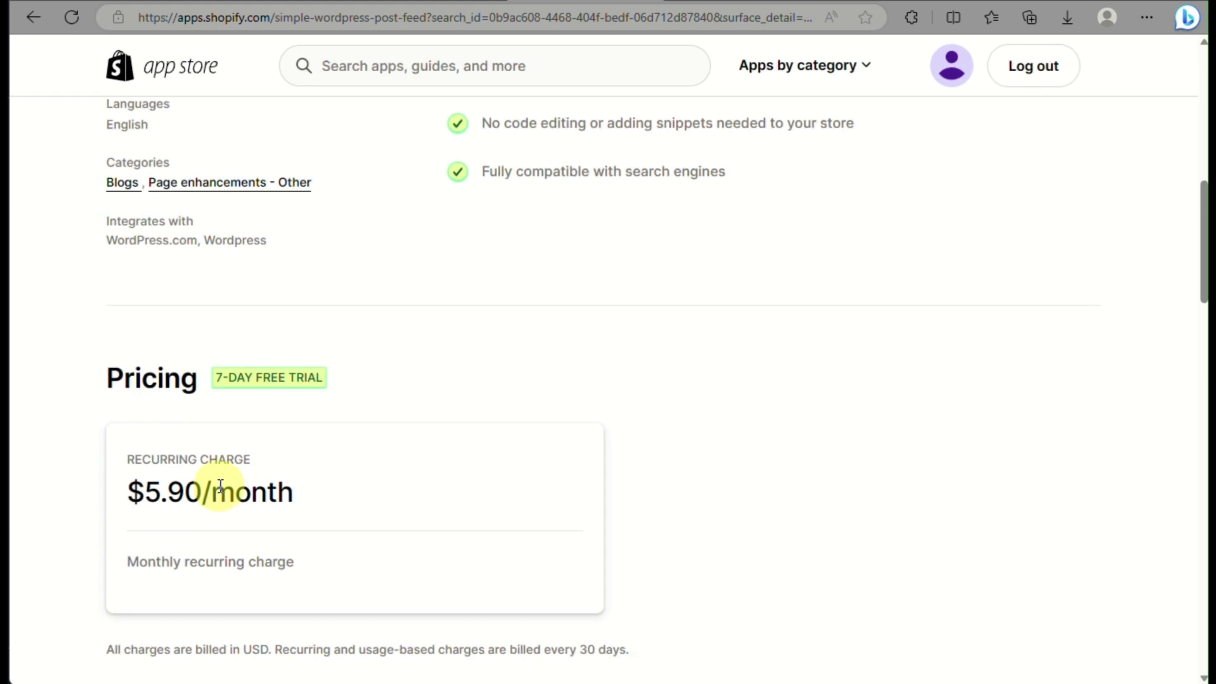
scroll(220, 485, "up", 15)
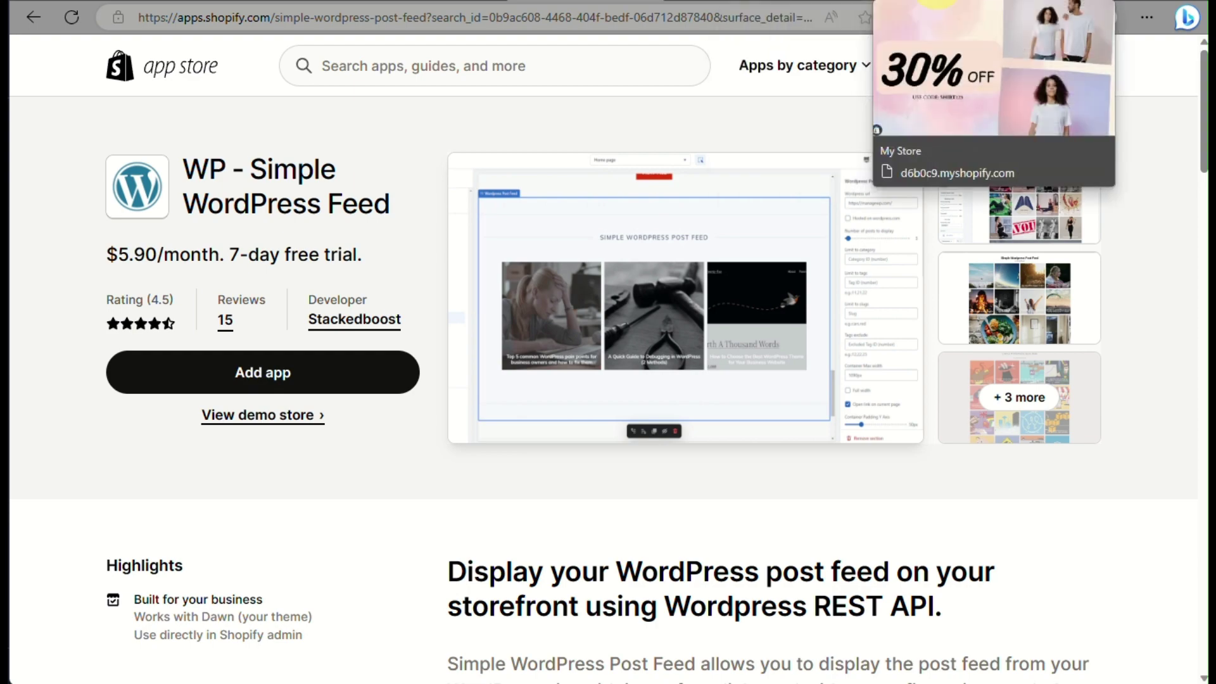
Step: Search the web for "zapier" from the store's browser page and open the Zapier website from the results
left_click(937, 2)
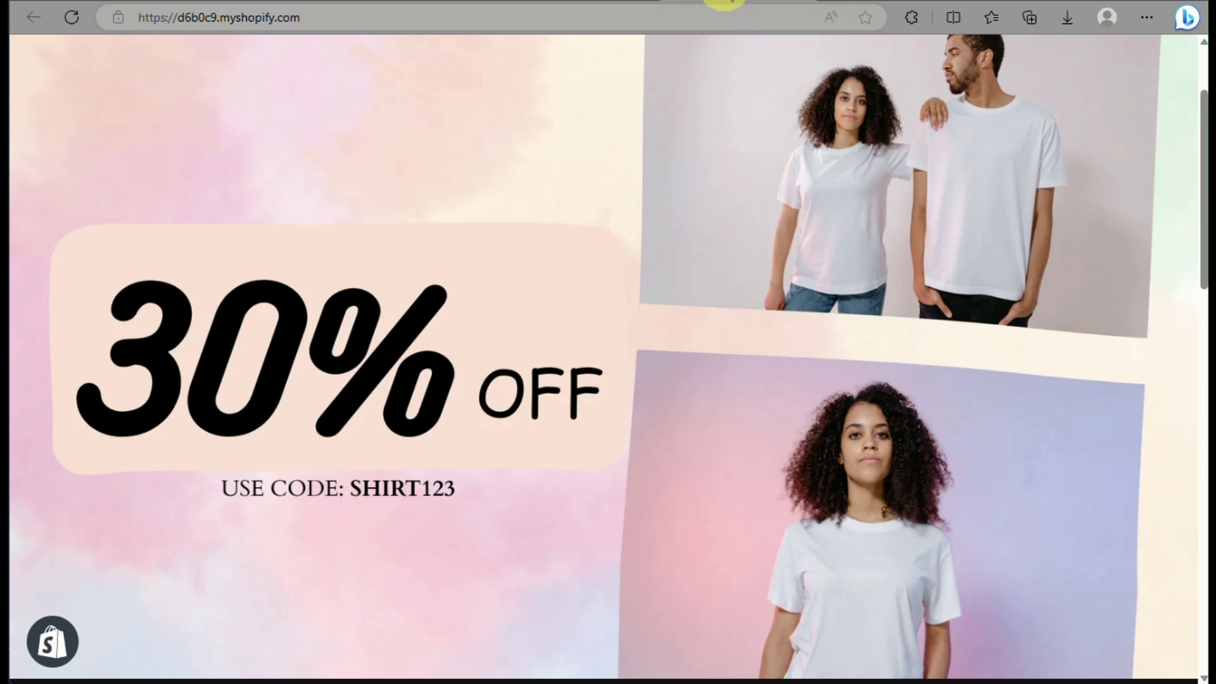
left_click(702, 8)
key("BackSpace")
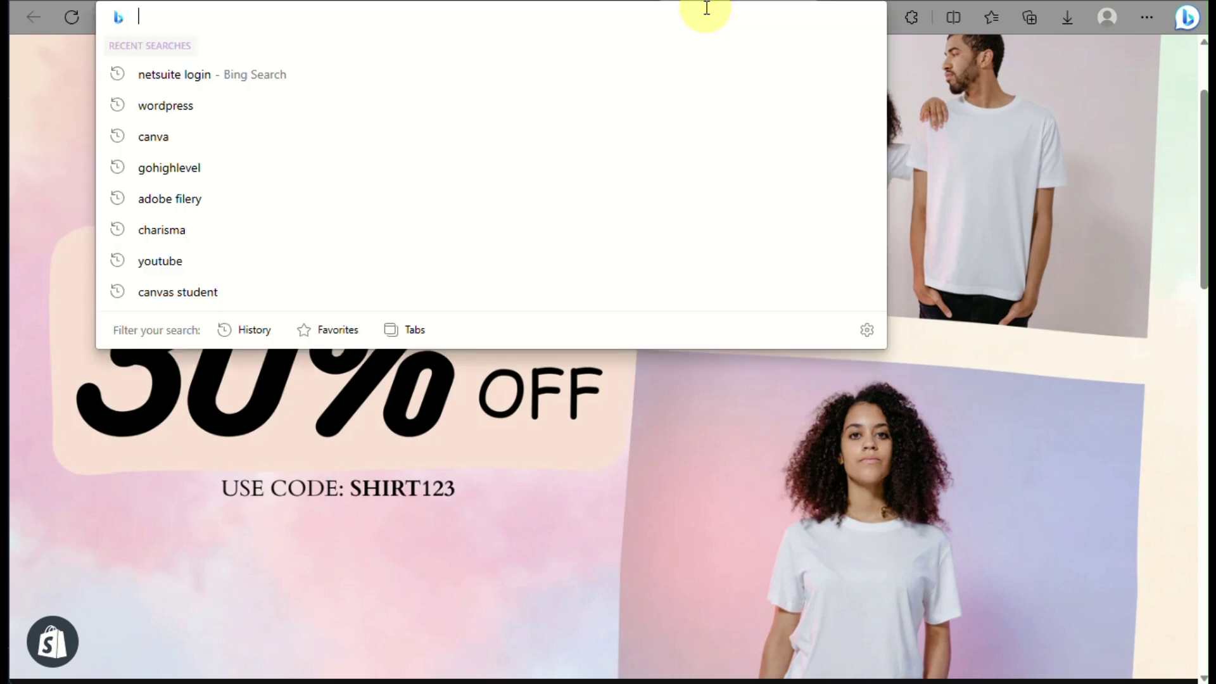
type("z")
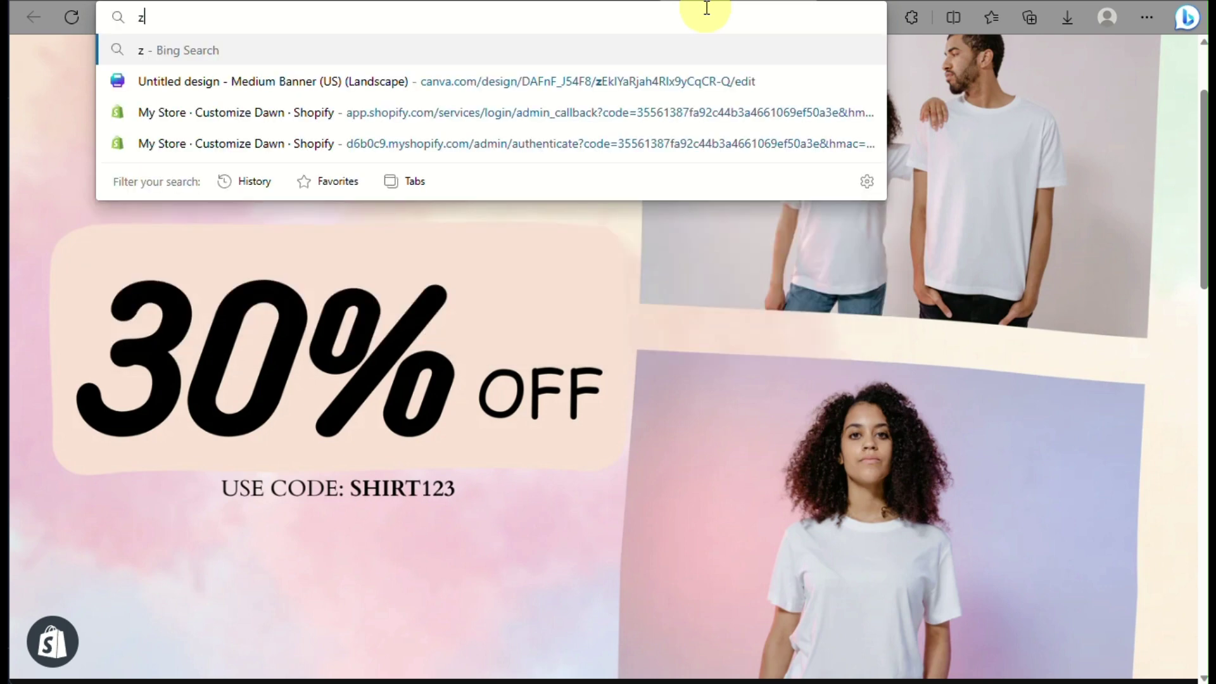
type("apier")
key("BackSpace")
key("BackSpace")
key("BackSpace")
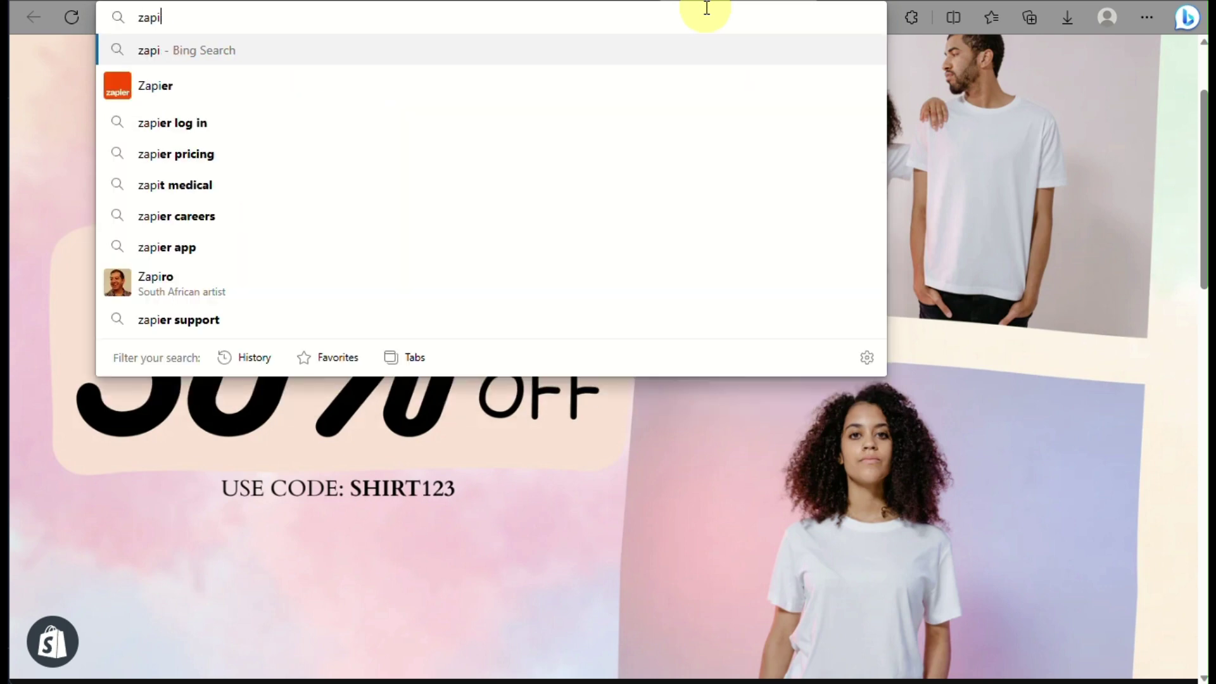
type("ier")
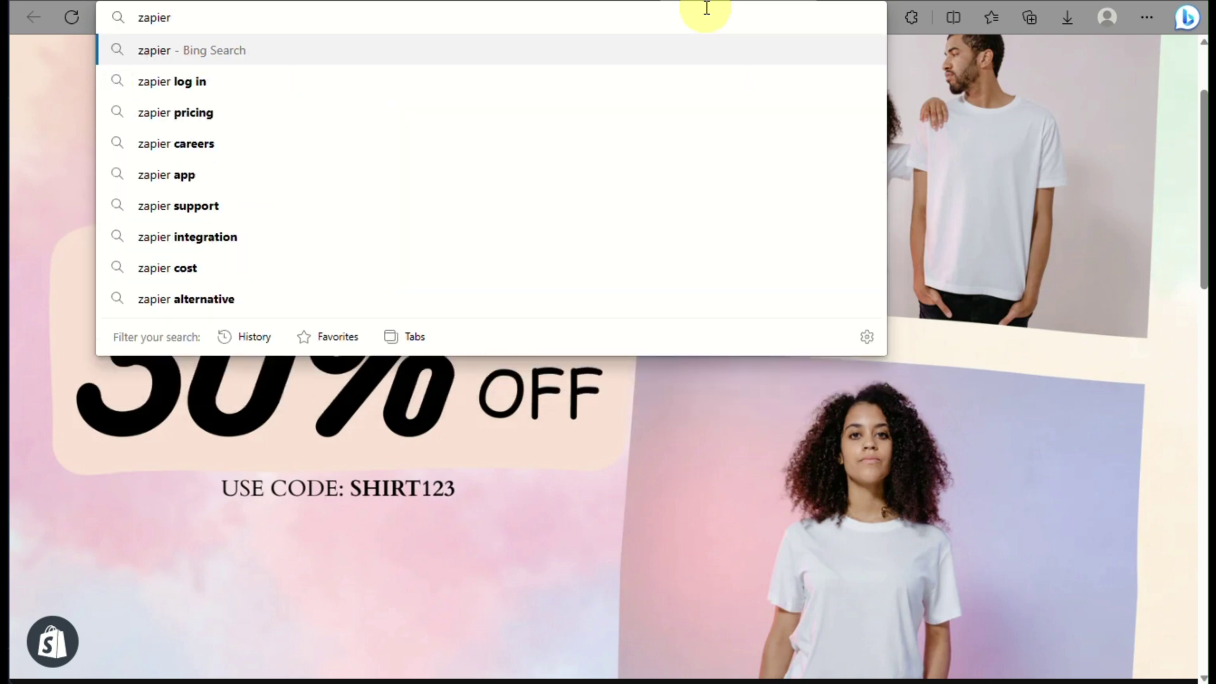
key("Return")
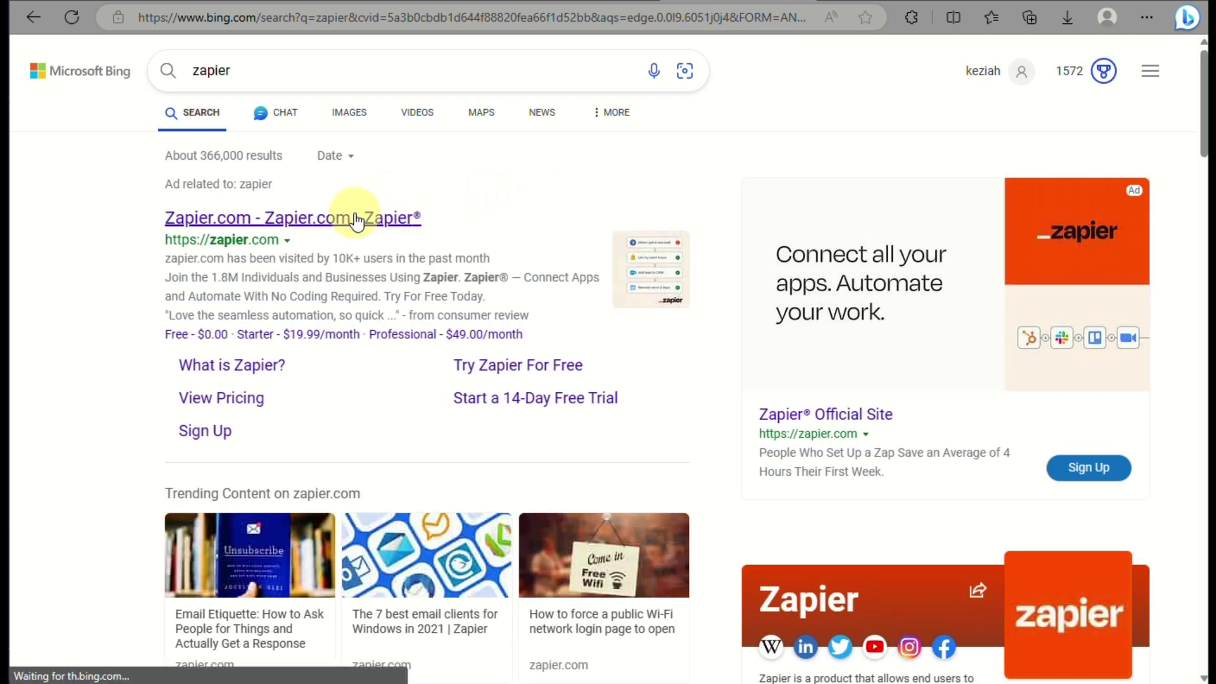
left_click(357, 218)
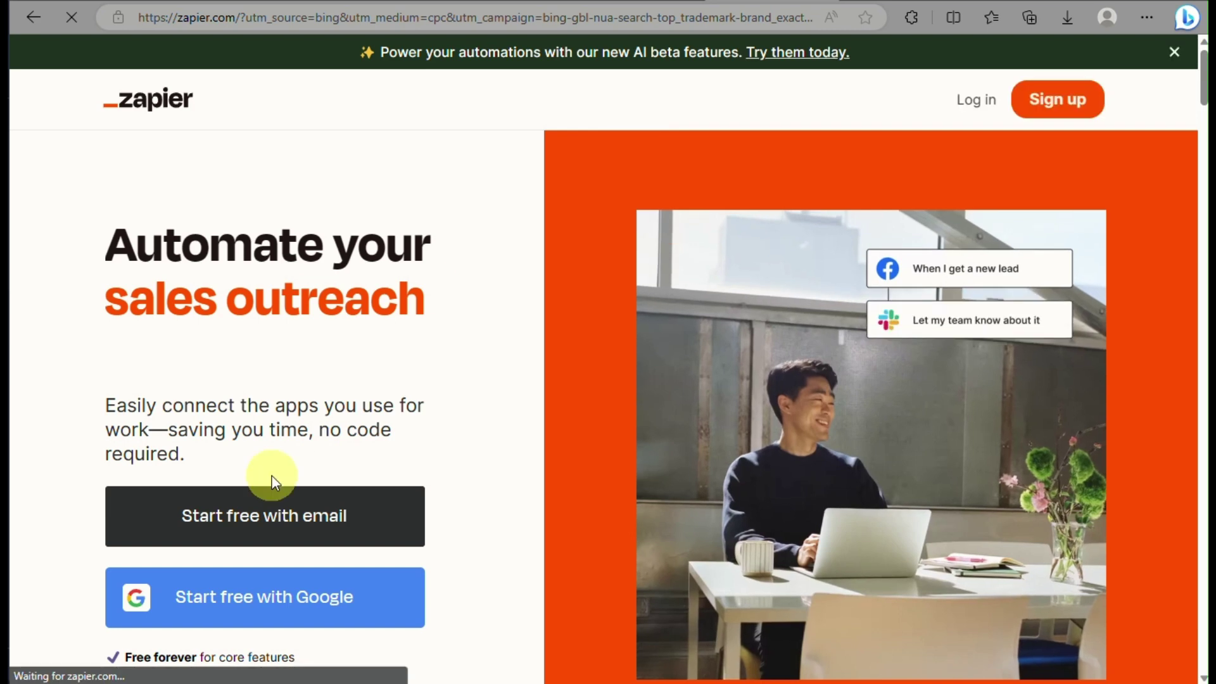
Step: Log in to Zapier with the first listed Google account
scroll(272, 478, "down", 1)
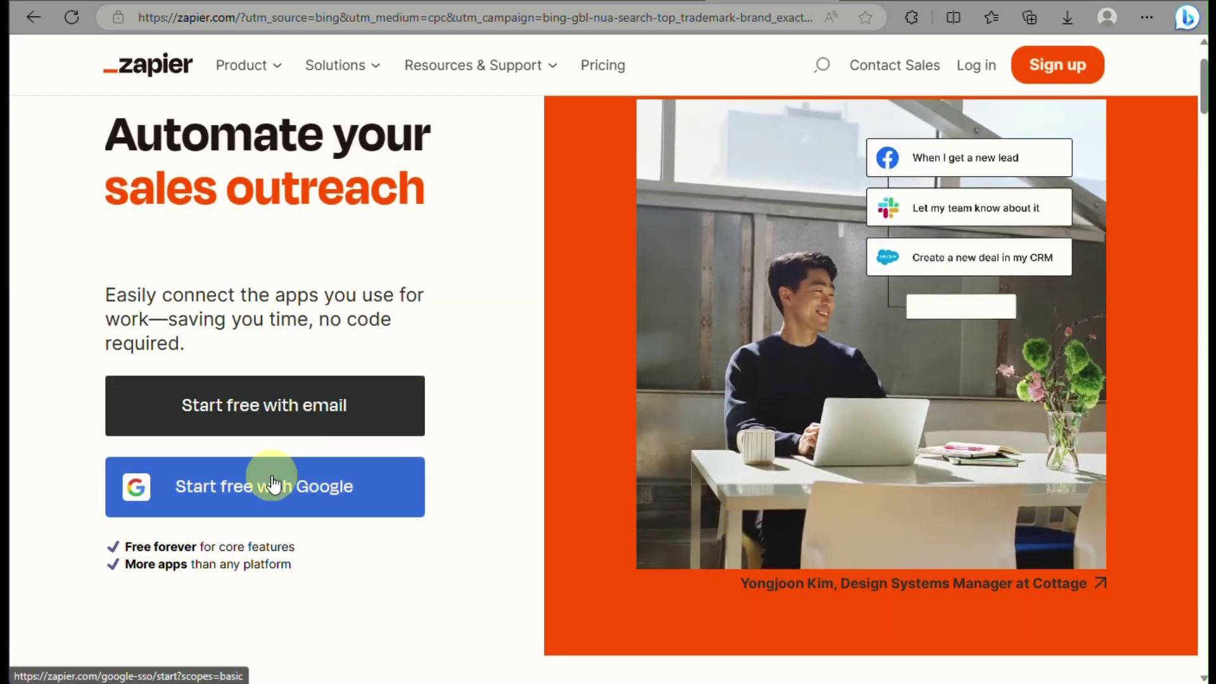
left_click(967, 82)
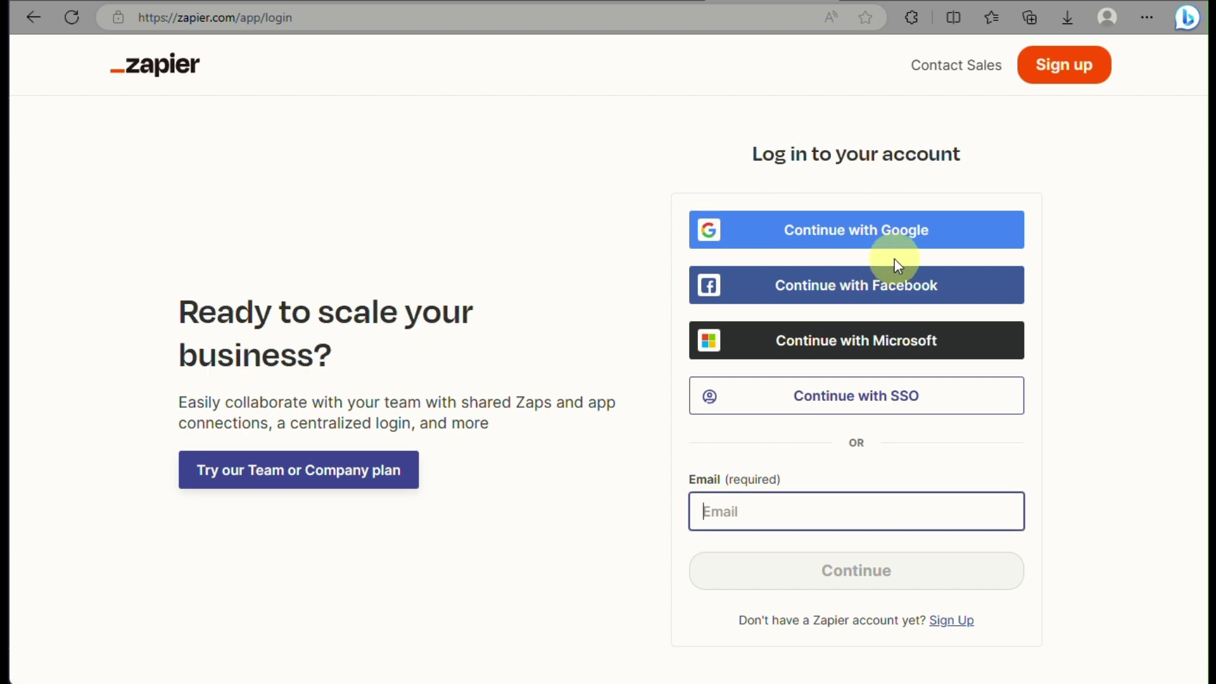
left_click(895, 234)
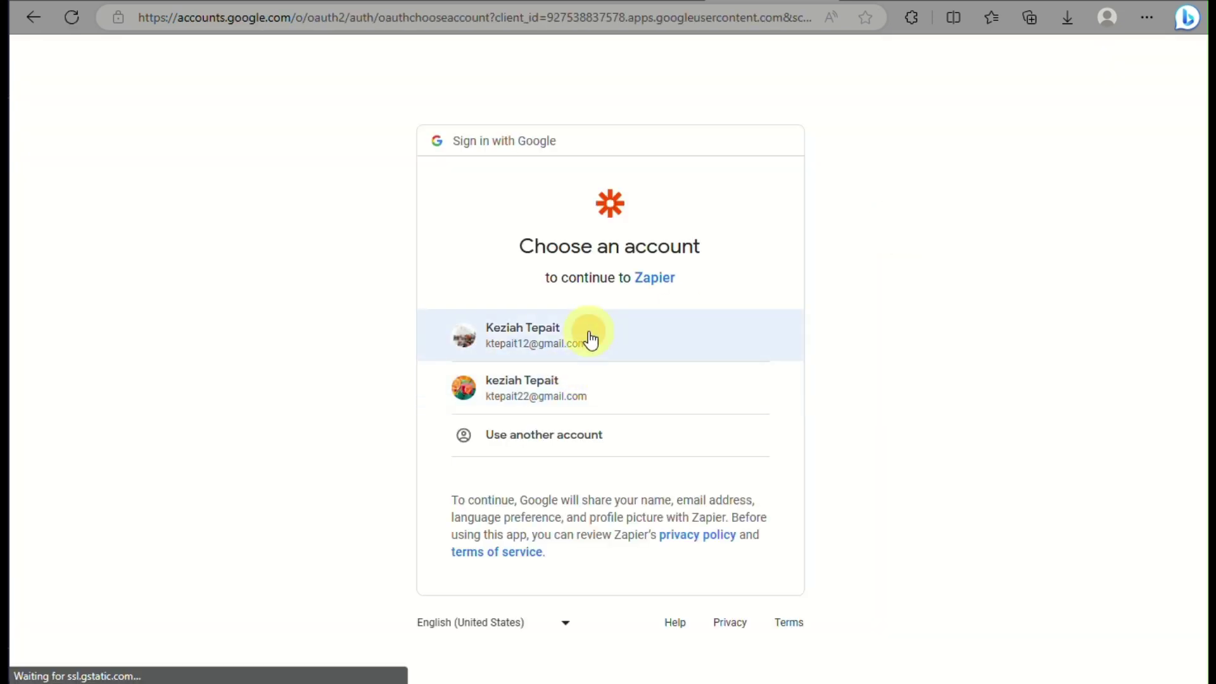
left_click(588, 340)
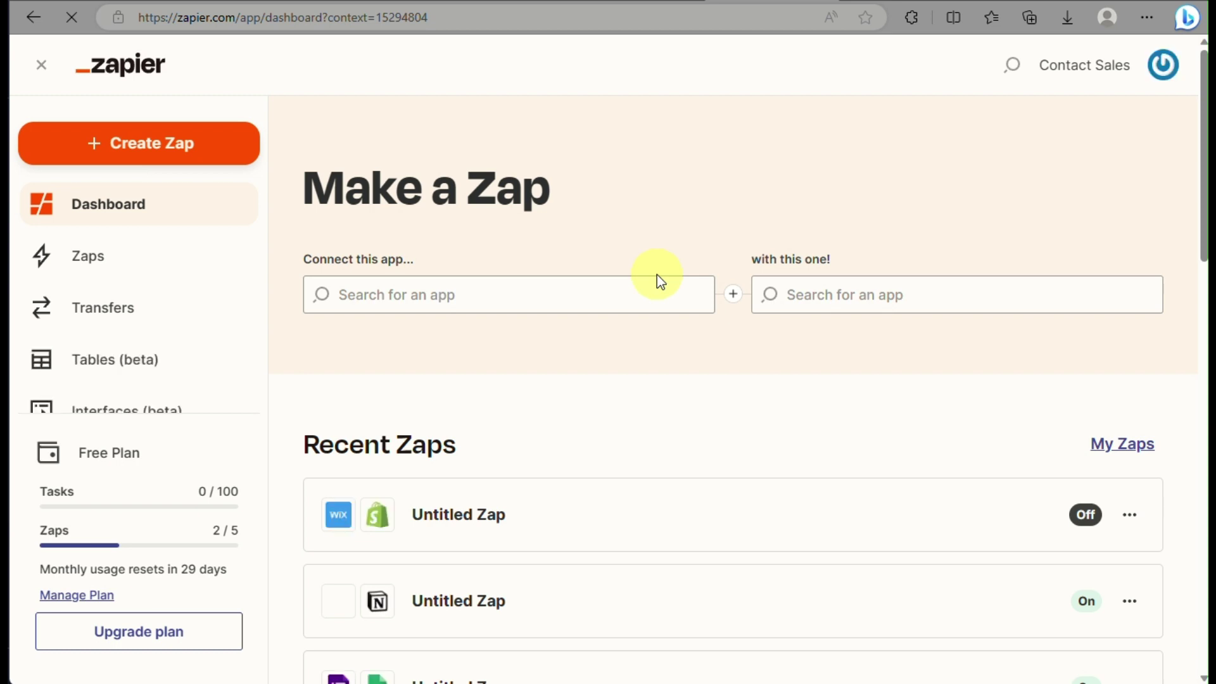
Step: Create a new Zap from the dashboard and choose WordPress as its trigger app
scroll(507, 485, "down", 5)
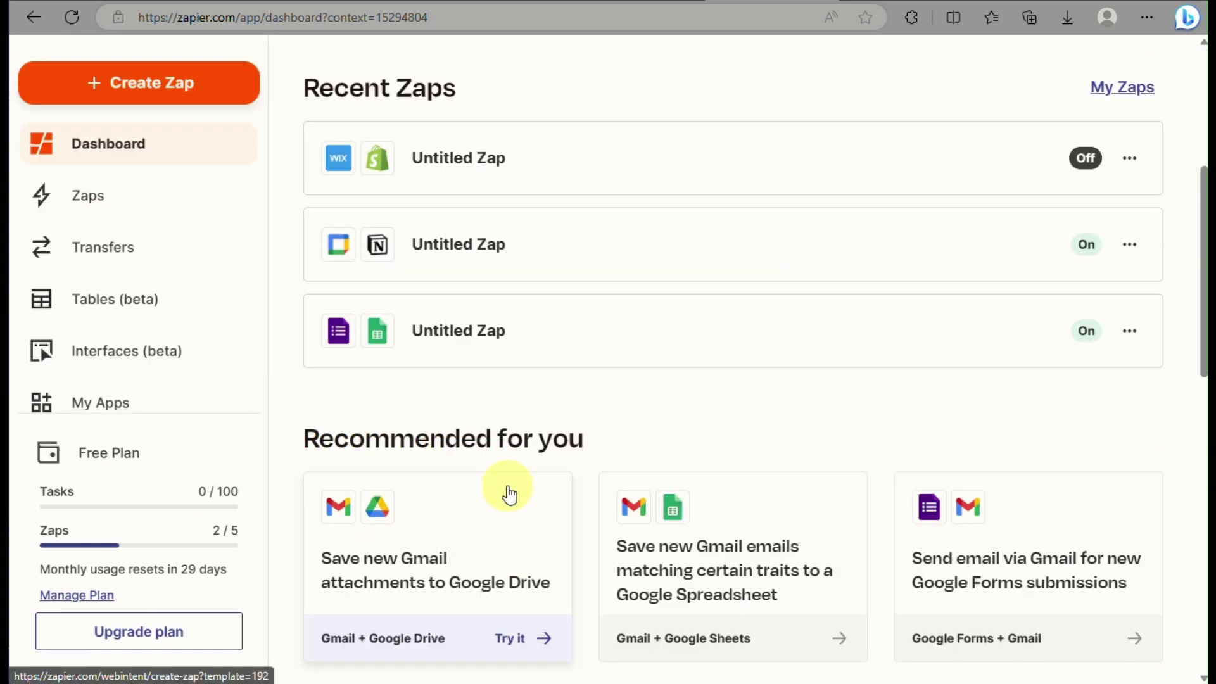
scroll(508, 494, "up", 5)
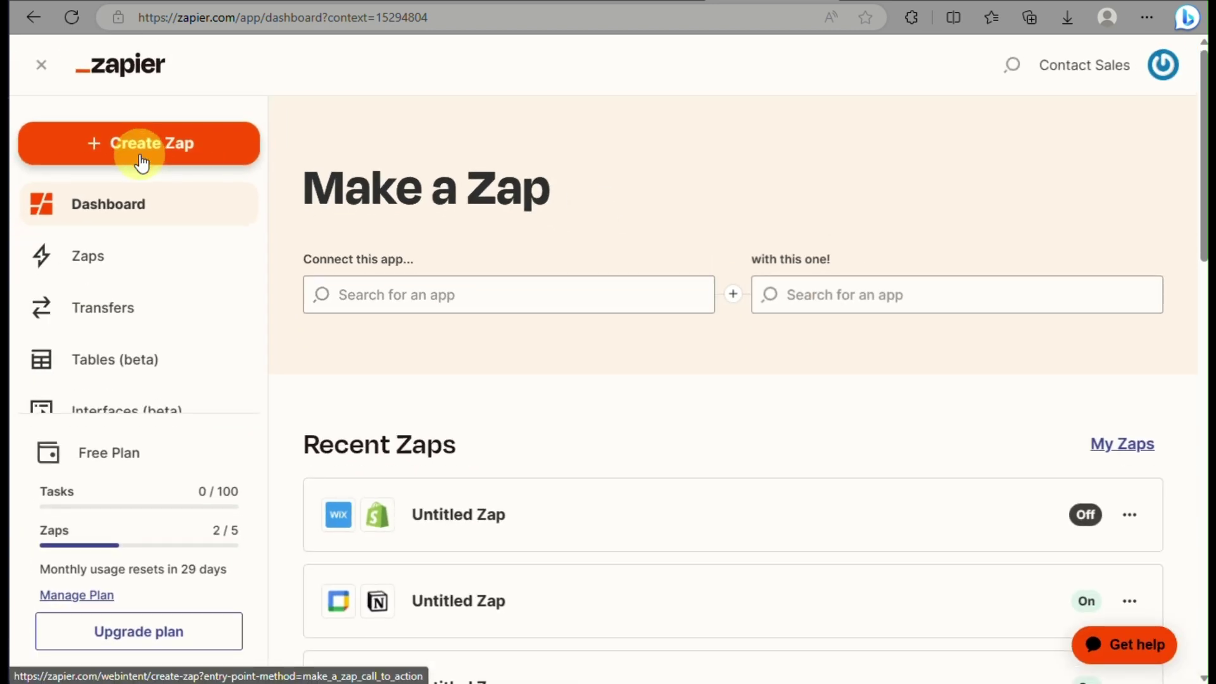
left_click(141, 163)
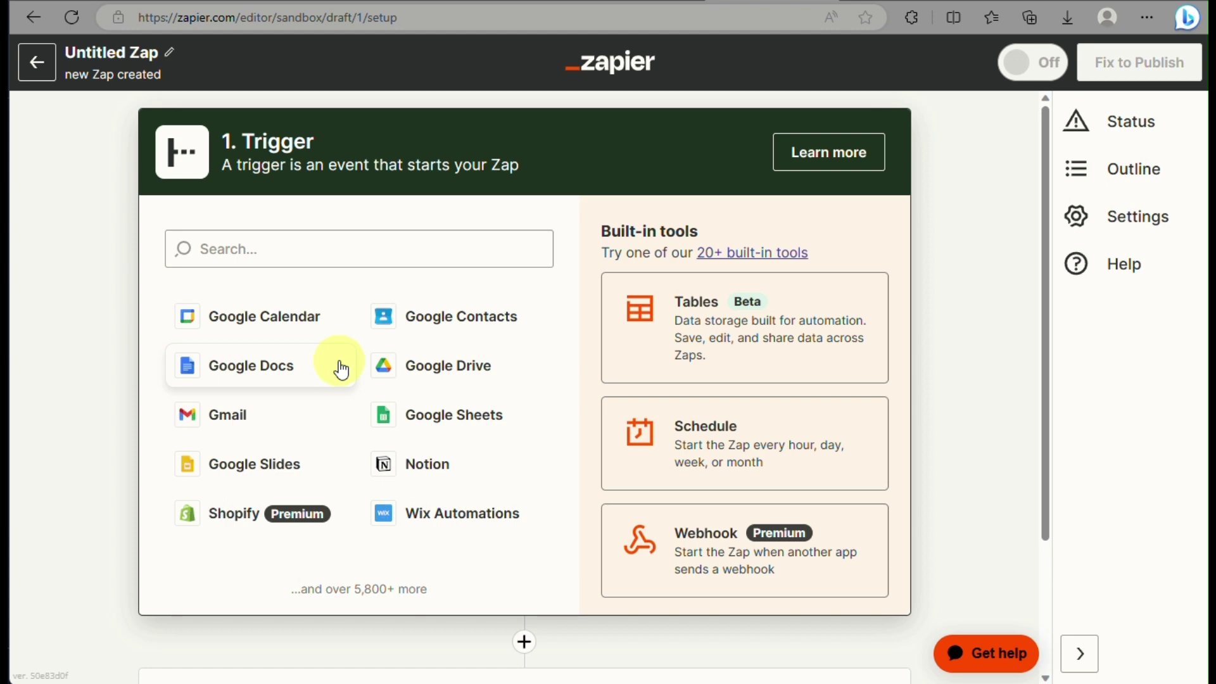
left_click(407, 233)
type("wordpres")
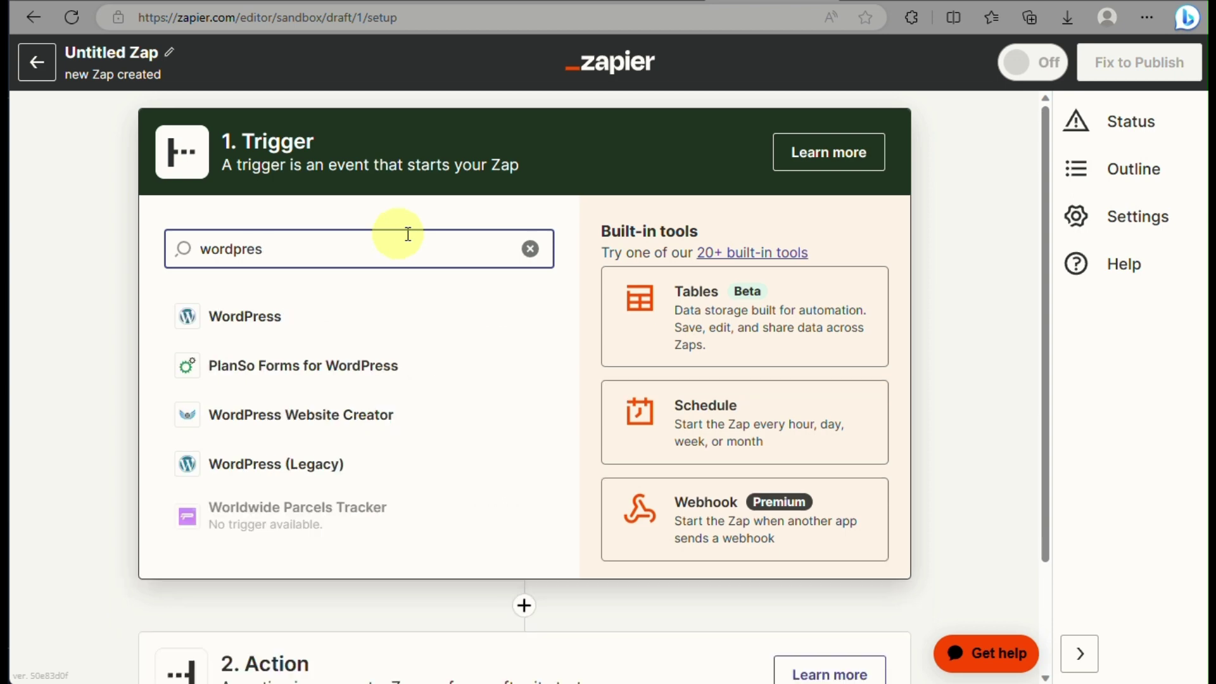
left_click(285, 330)
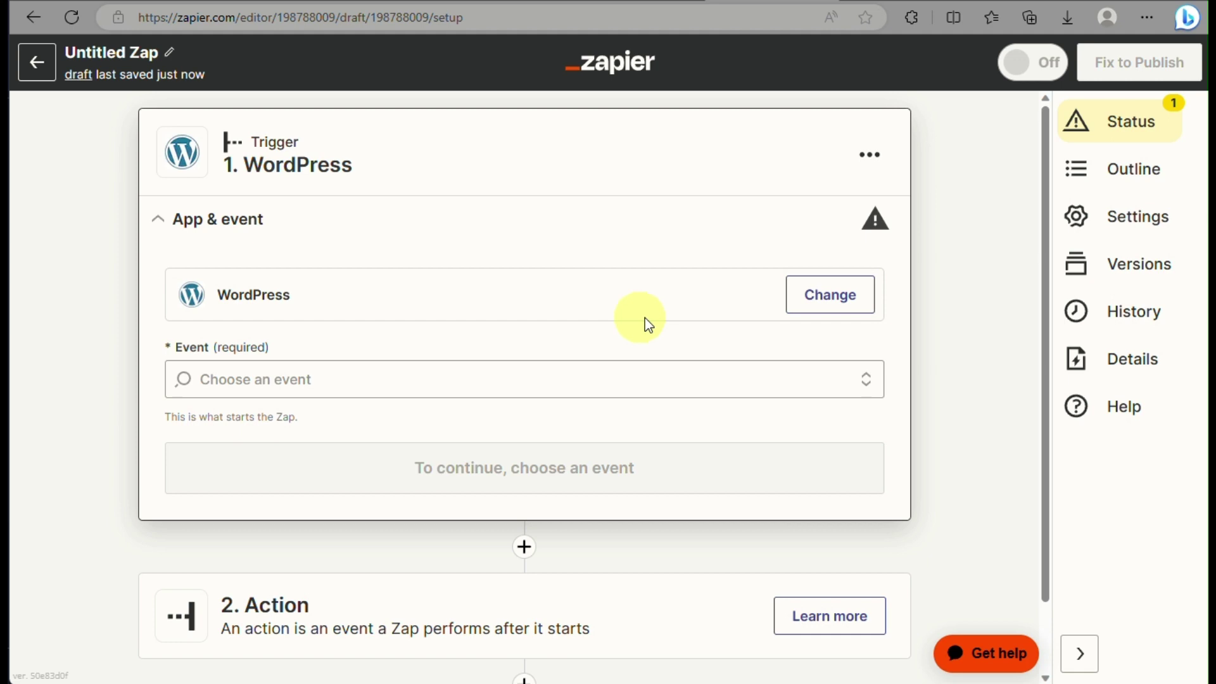
Step: Set the WordPress trigger event to New Post and continue to the account setup
left_click(492, 379)
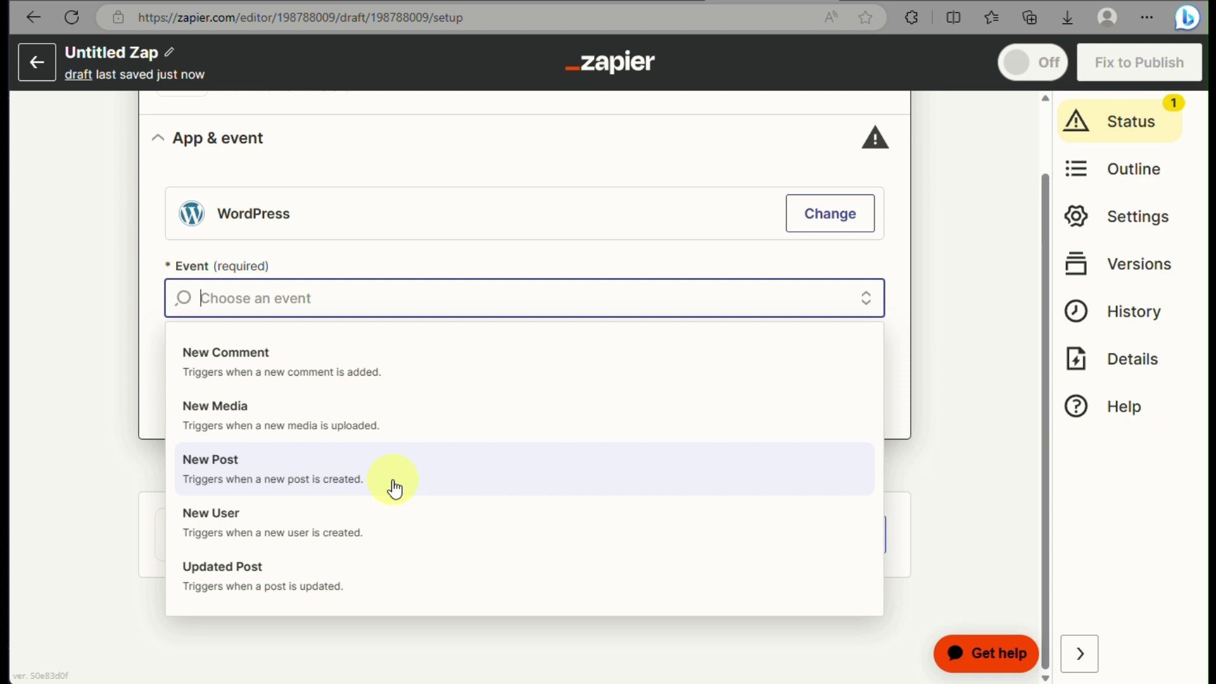
left_click(357, 485)
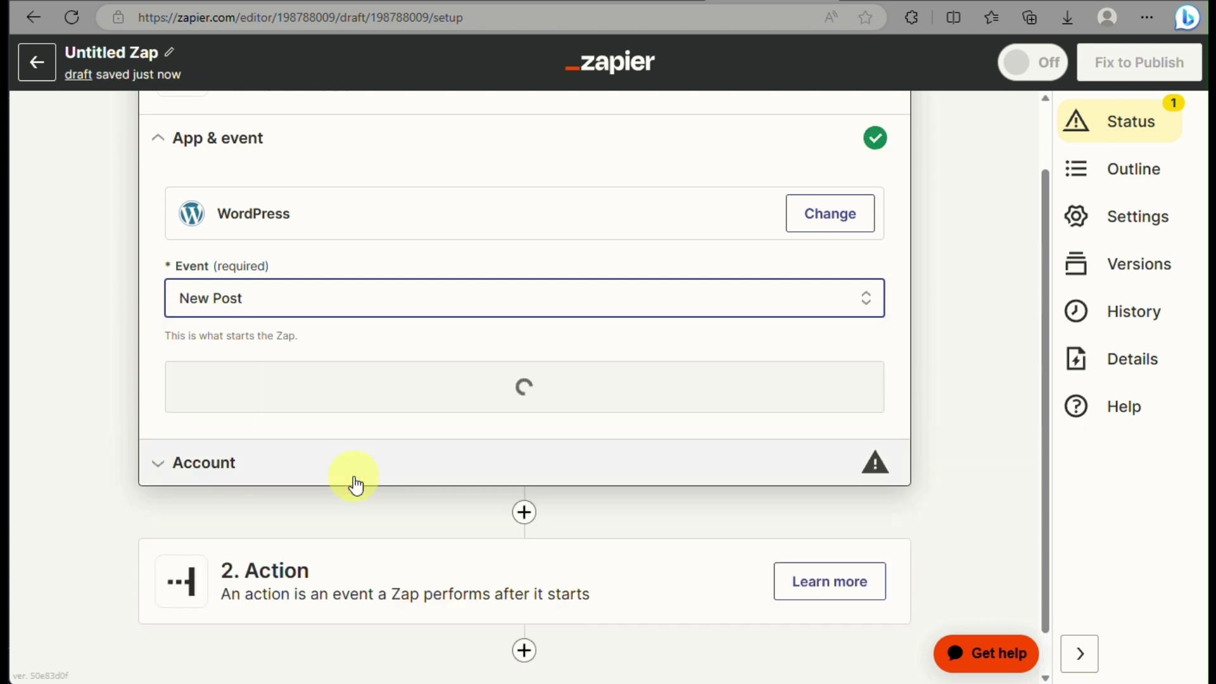
left_click(474, 387)
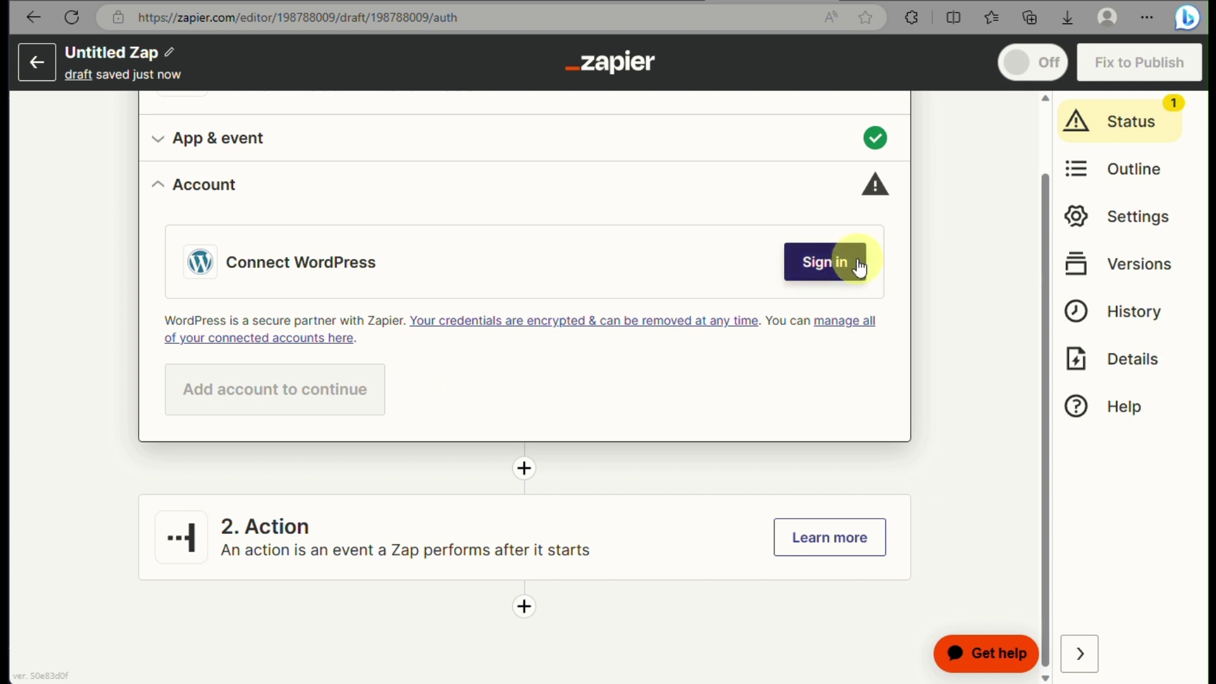
Step: Open the WordPress account connection form, move its window into view and review the fields it requires
left_click(859, 265)
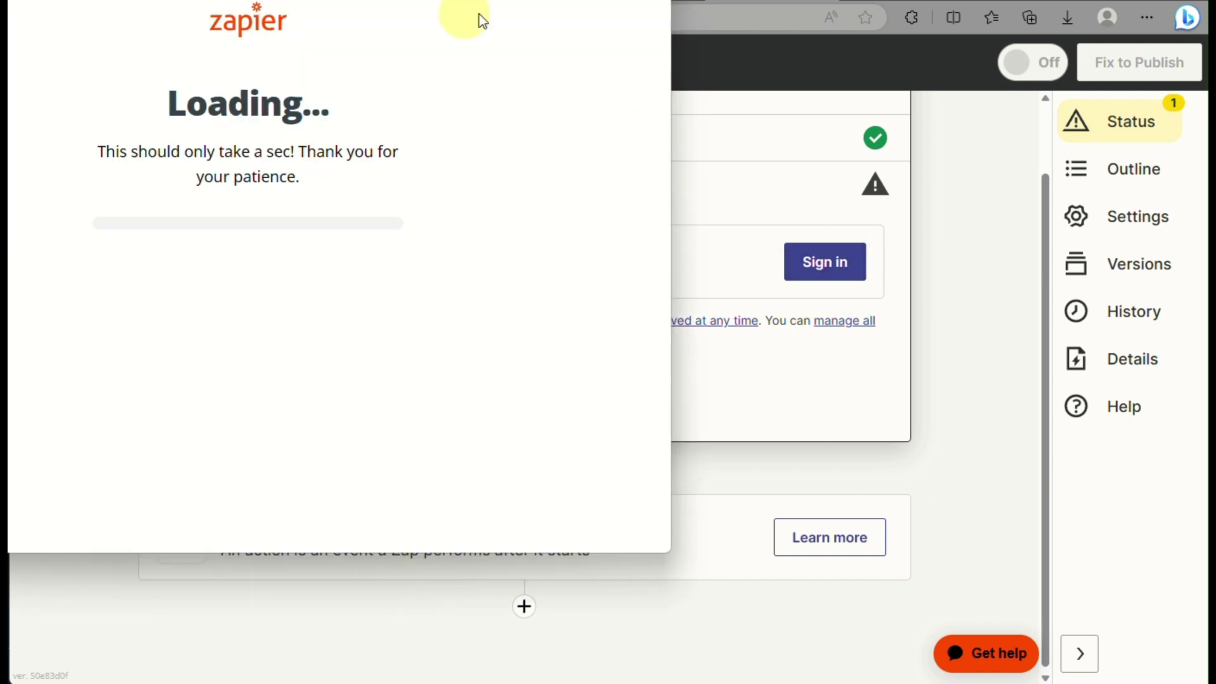
left_click_drag(437, 2, 632, 76)
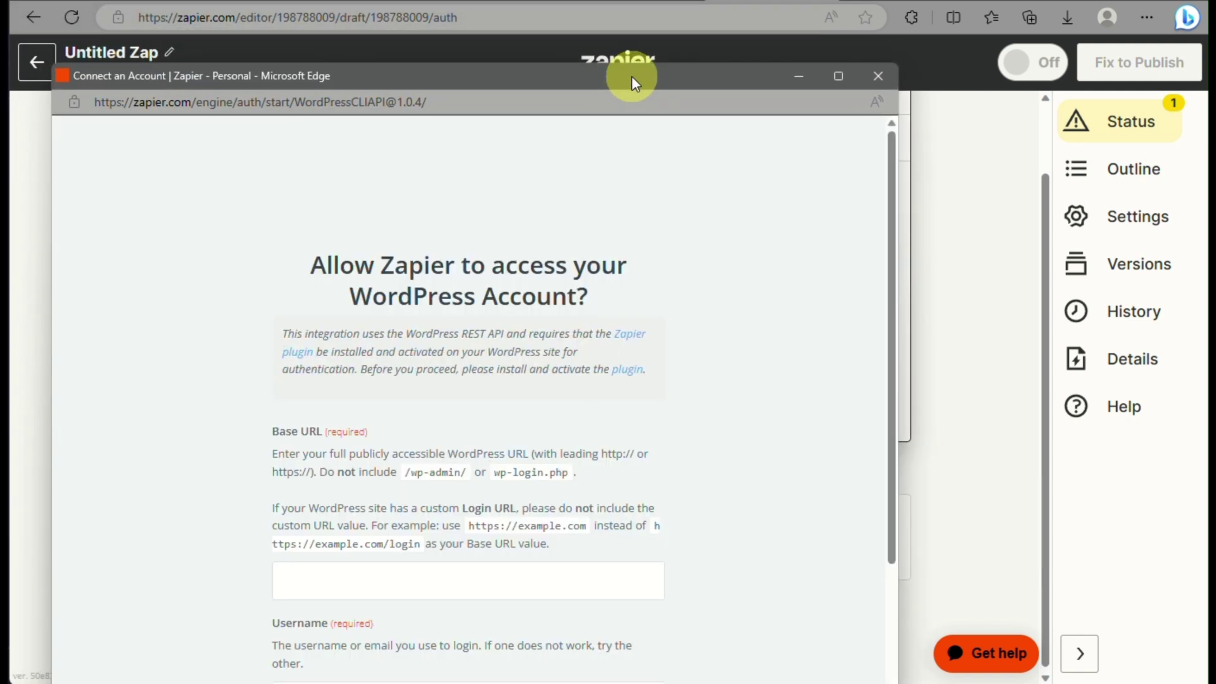
scroll(445, 401, "down", 2)
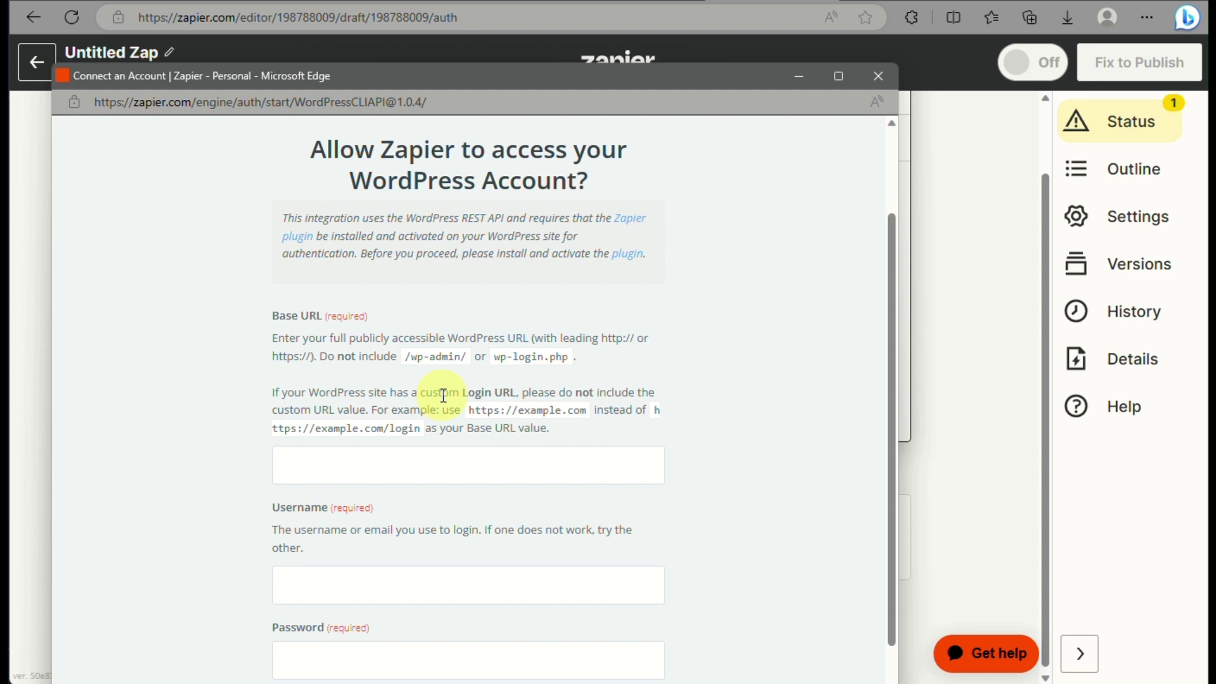
scroll(443, 395, "down", 1)
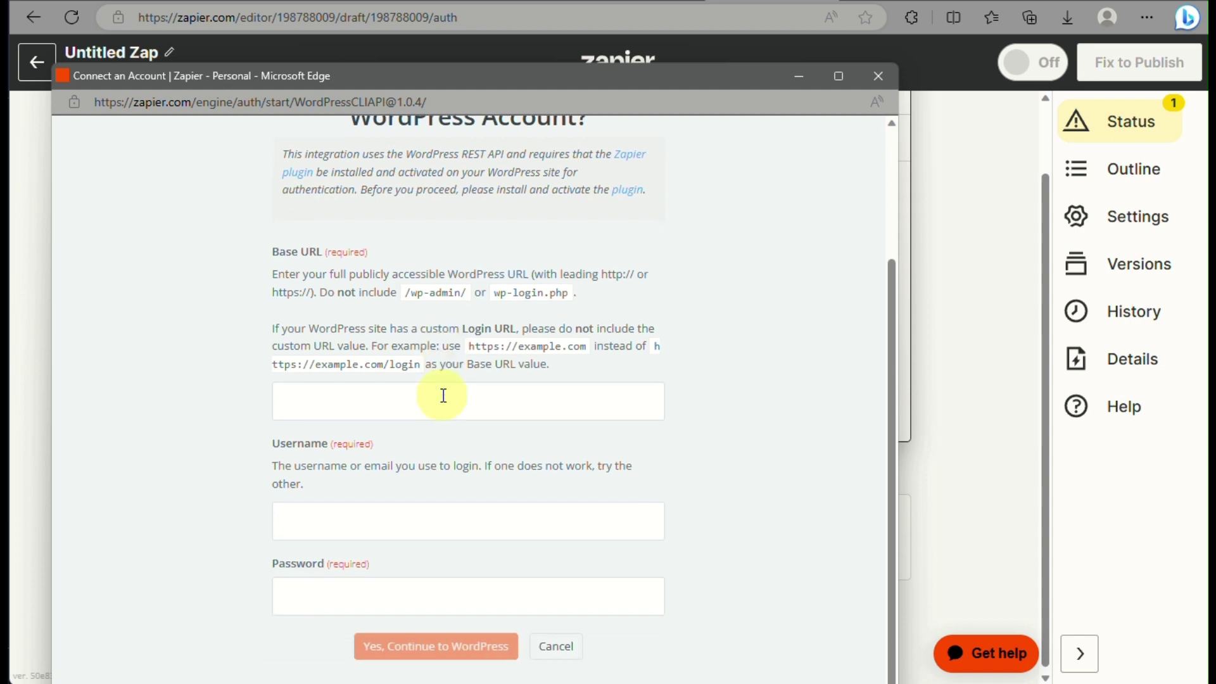
key("ctrl+w")
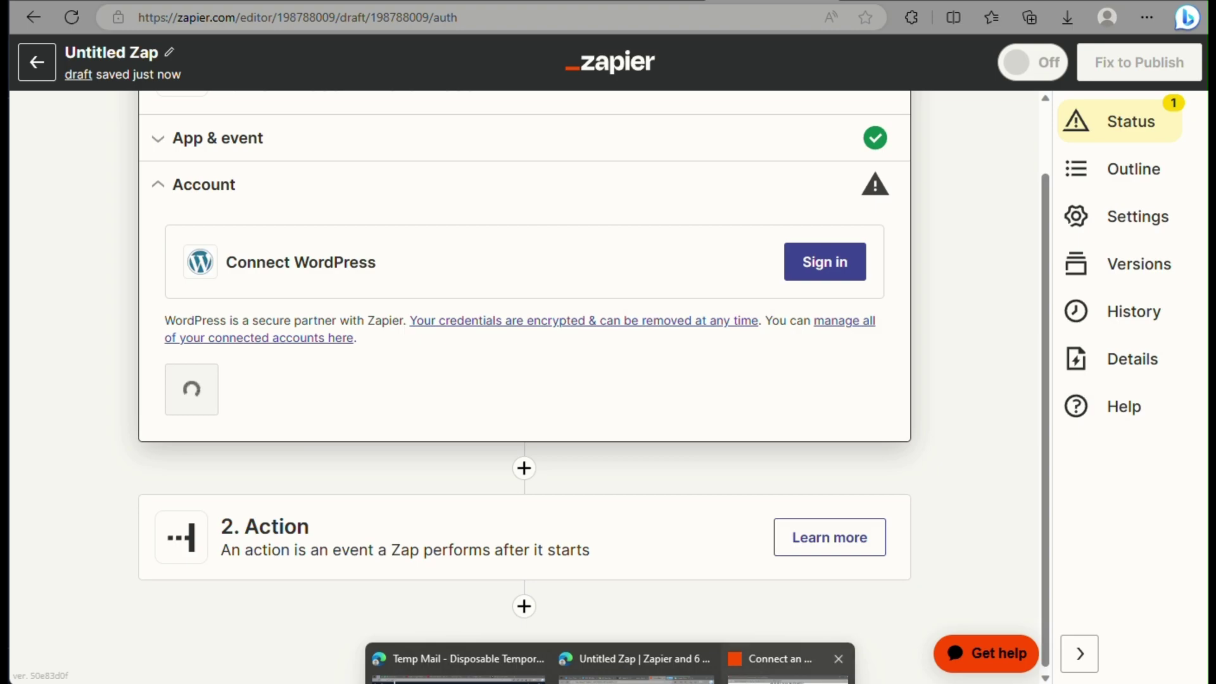
left_click(789, 661)
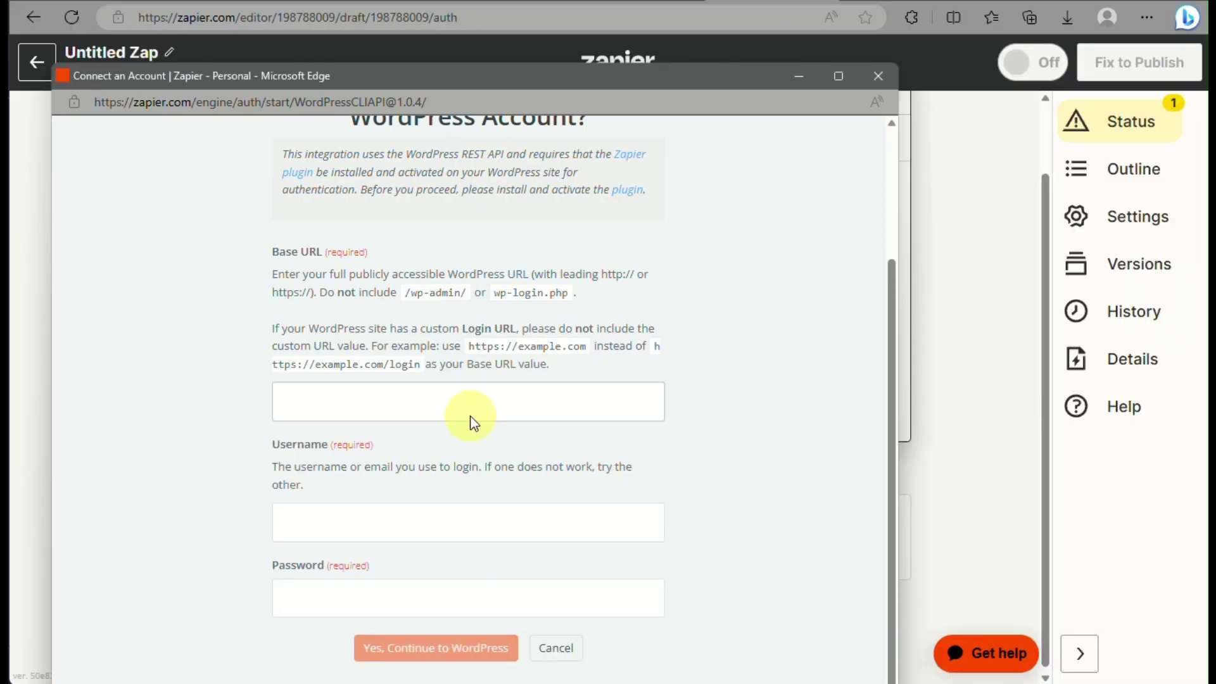
Step: Try to connect the WordPress account by entering the site's base URL, the username and the account password
left_click(473, 405)
type("http://tepaike.wordpress.com")
left_click(386, 513)
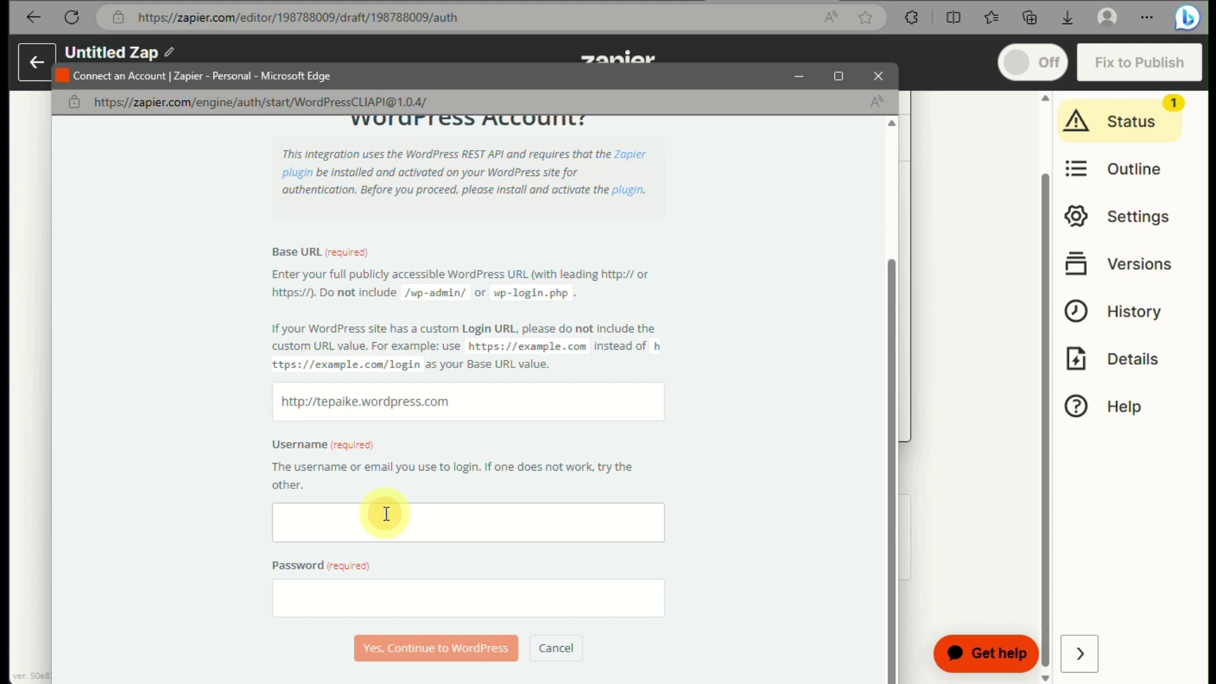
type("tepaike")
left_click(366, 594)
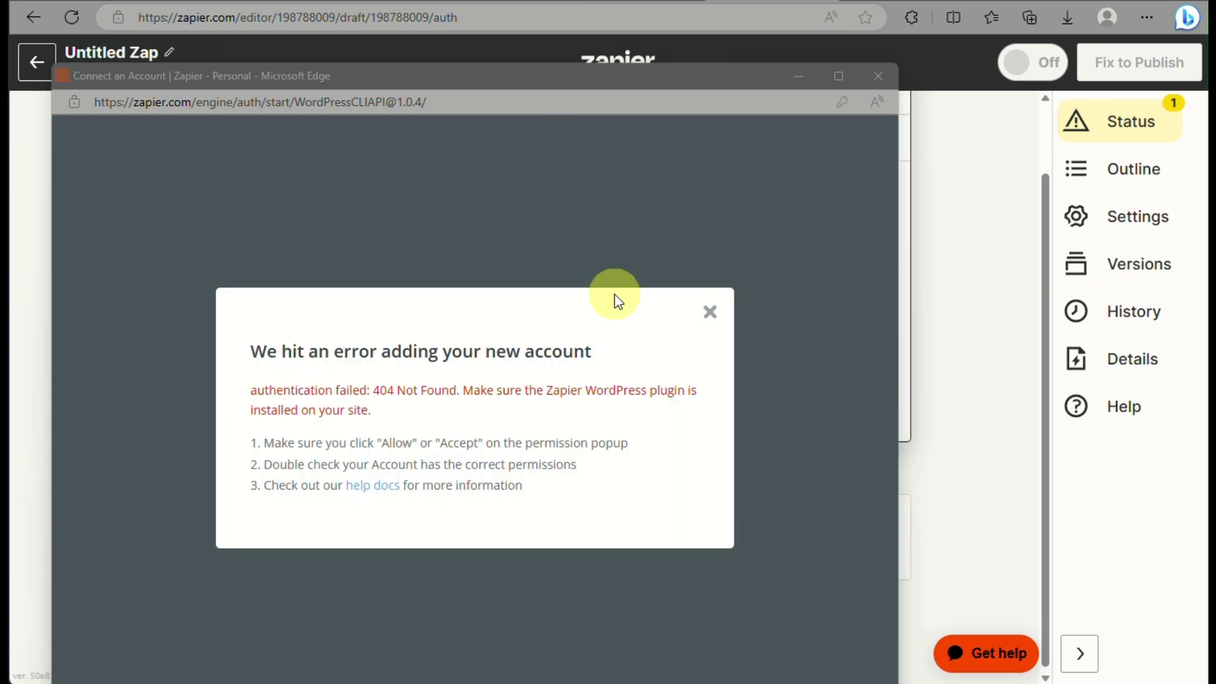
Step: Read the details of the authentication message, dismiss it and close the account connection window
scroll(520, 405, "up", 3)
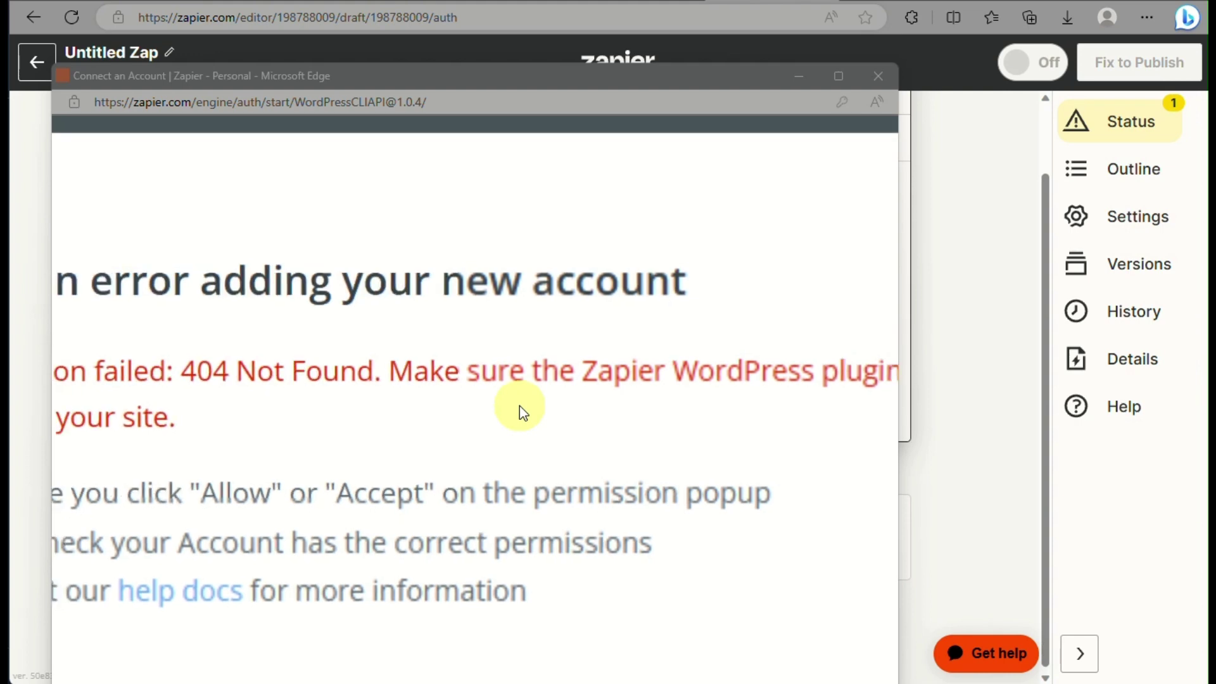
scroll(519, 405, "down", 3)
scroll(520, 412, "up", 3)
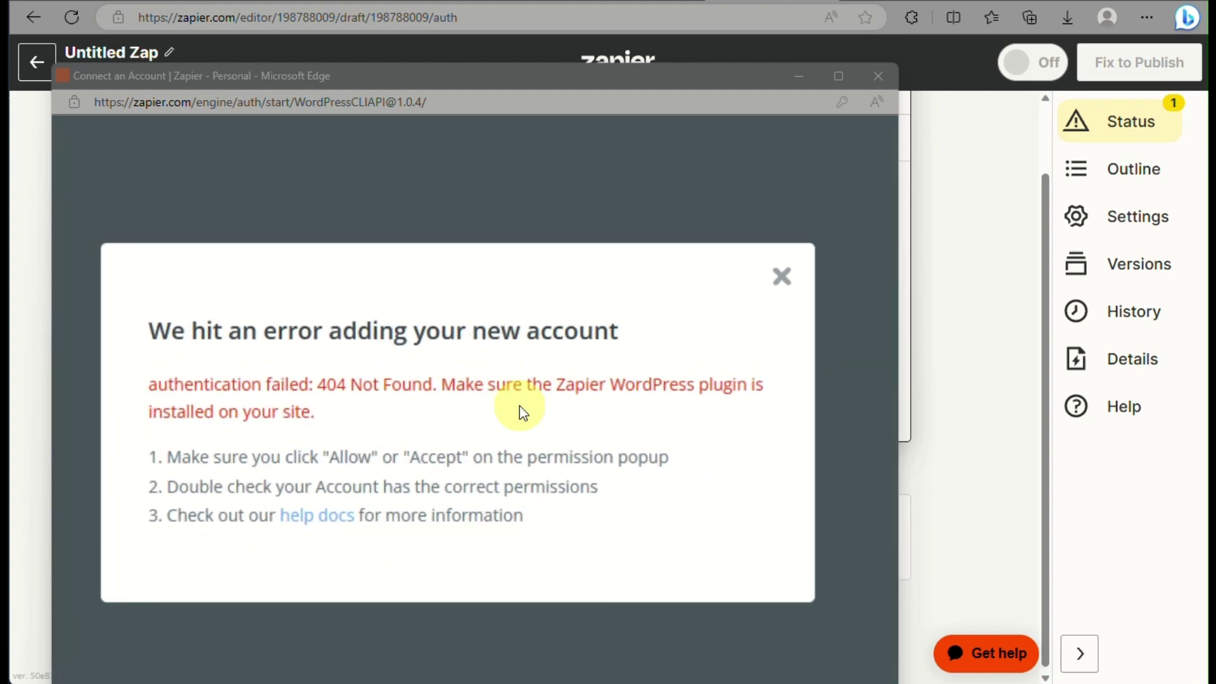
left_click(786, 285)
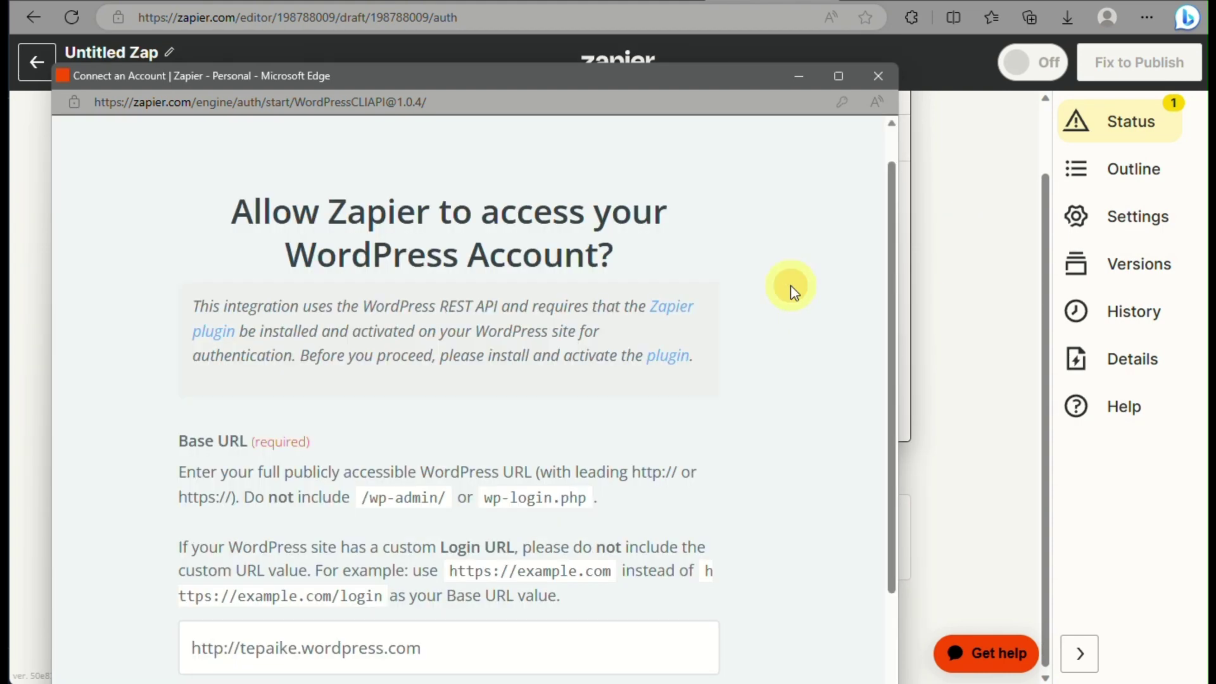
left_click(883, 75)
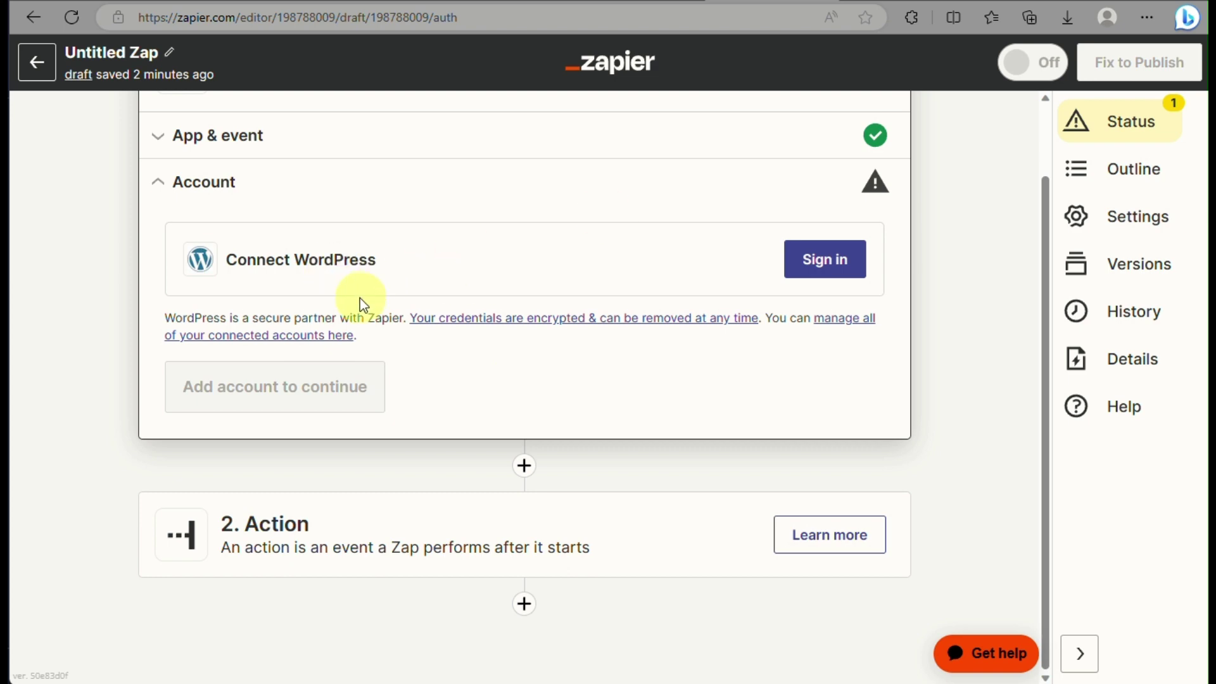
Step: Choose Shopify as the app for the Zap's action step, then reselect it through an app search for "shopify"
left_click(299, 543)
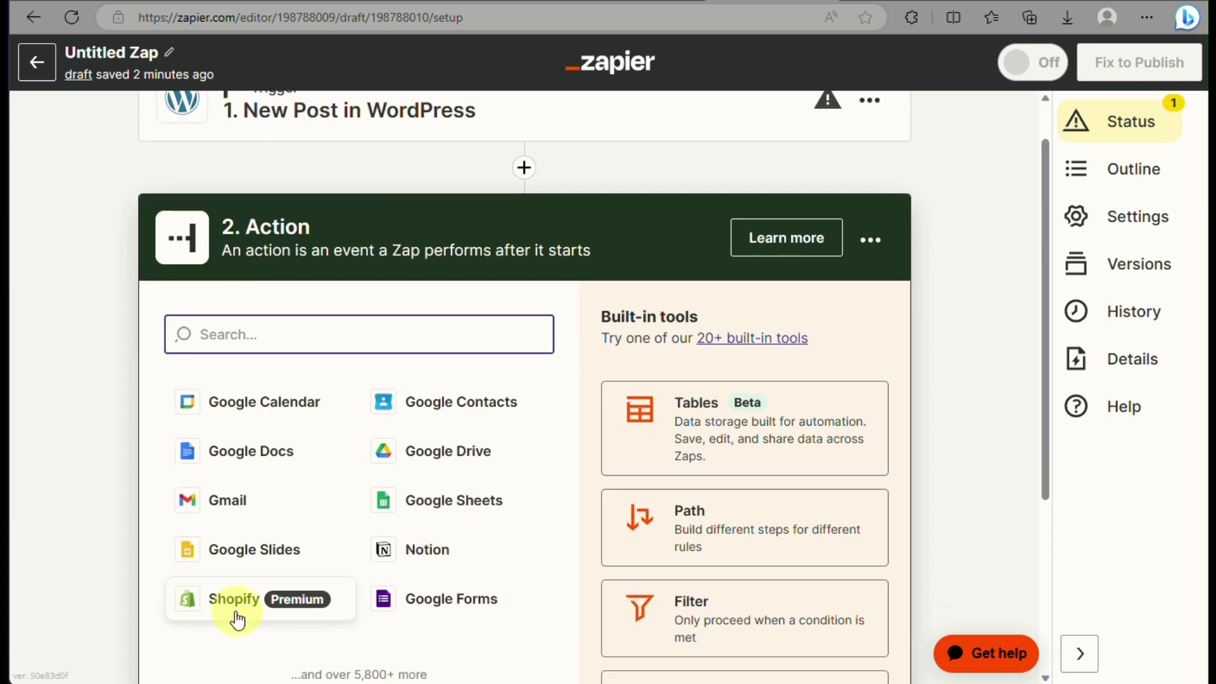
left_click(254, 605)
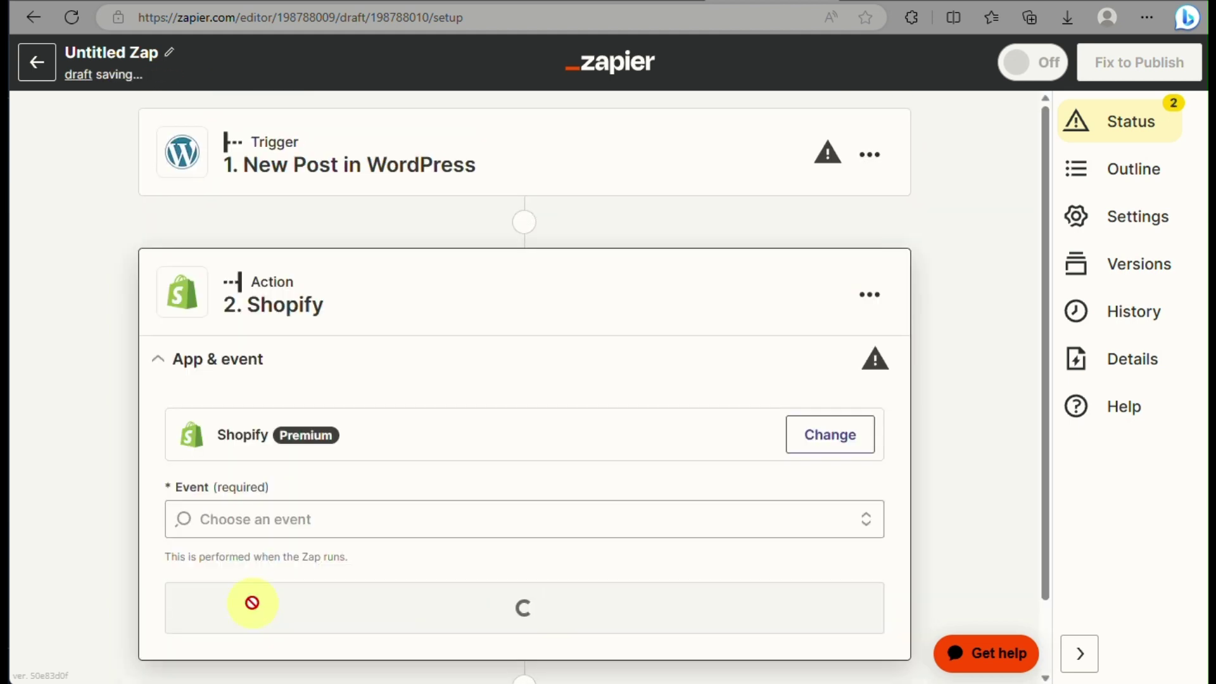
left_click(810, 435)
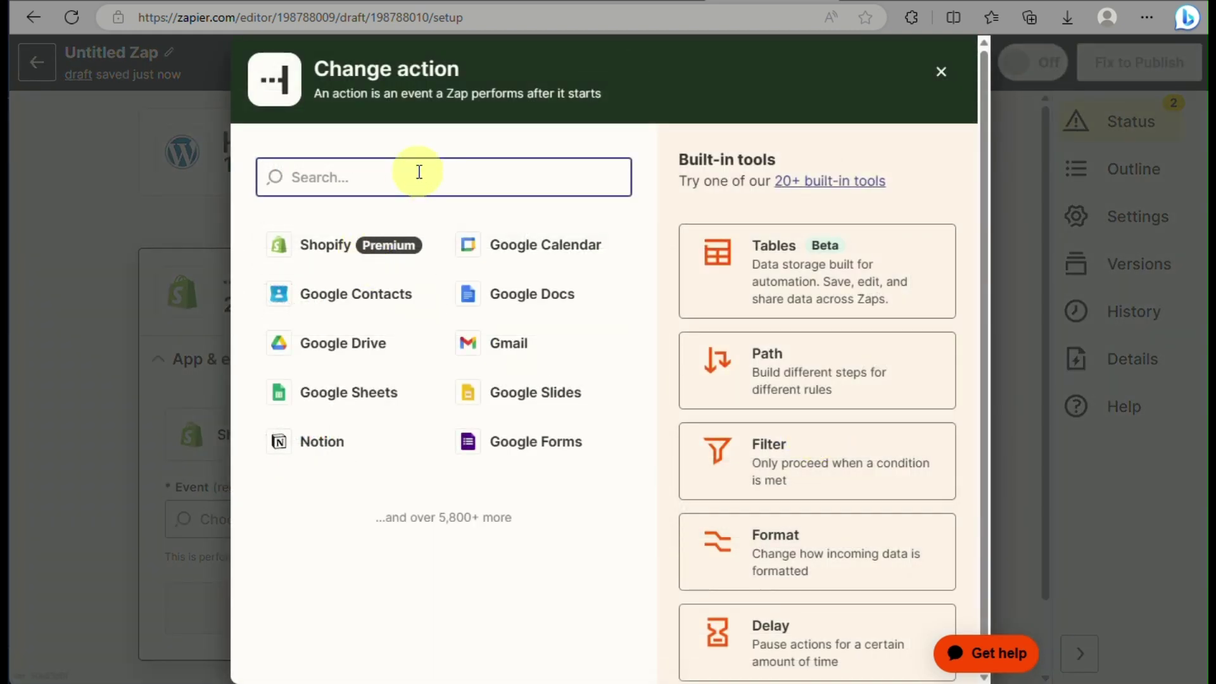
type("shopify")
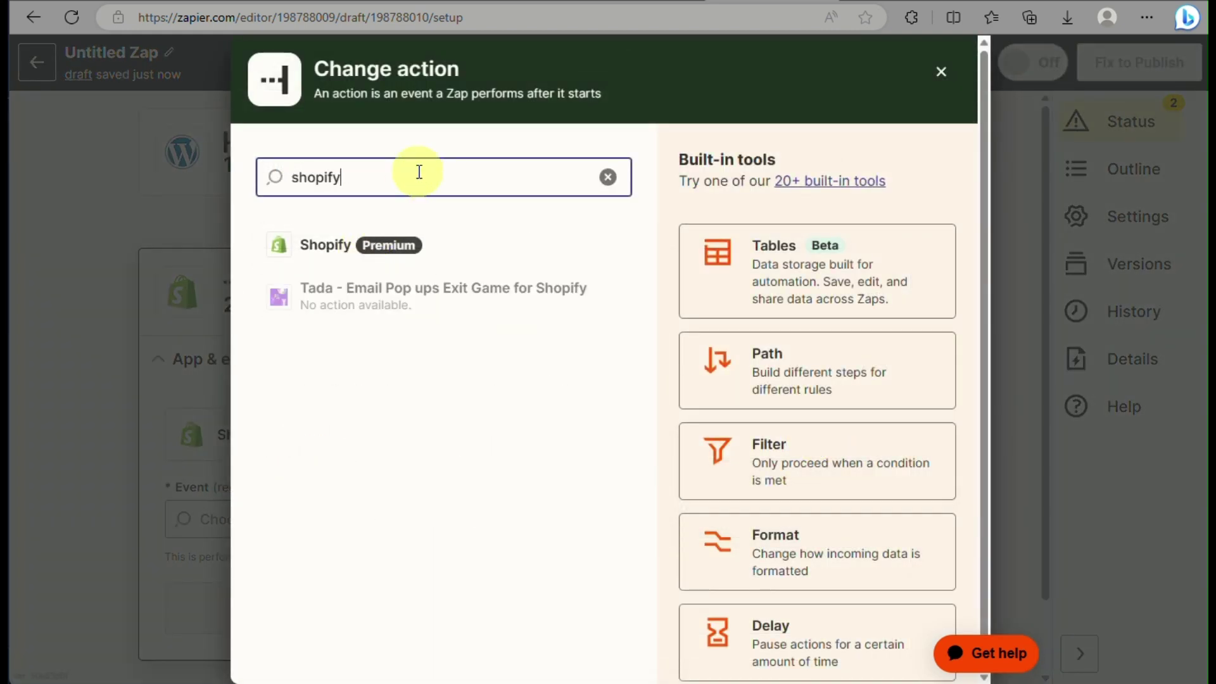
left_click(414, 235)
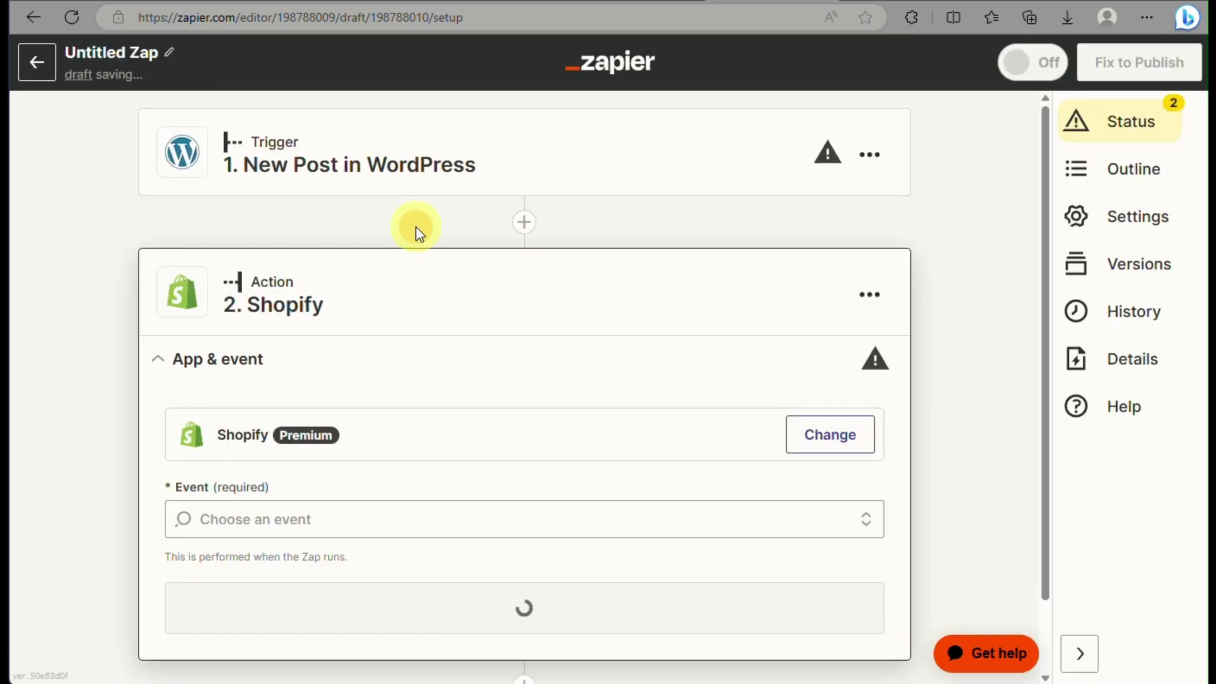
Step: Look through the available Shopify action events and set the event to Create Product
left_click(367, 513)
scroll(367, 519, "down", 3)
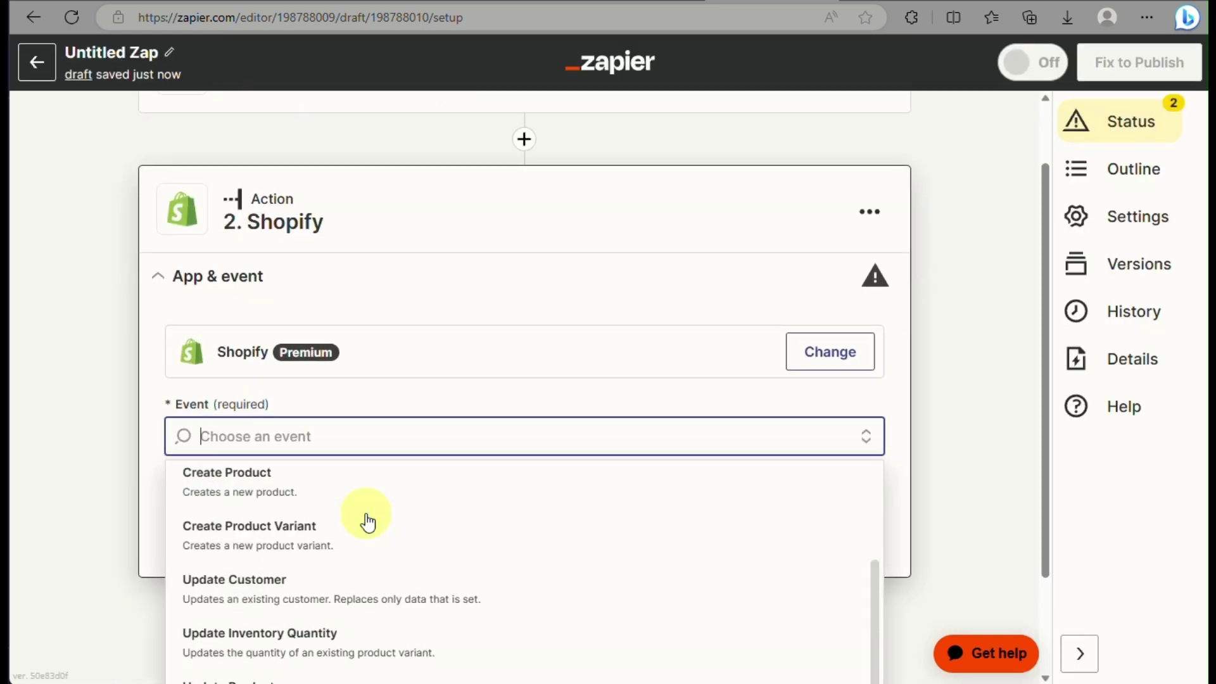
scroll(367, 523, "down", 2)
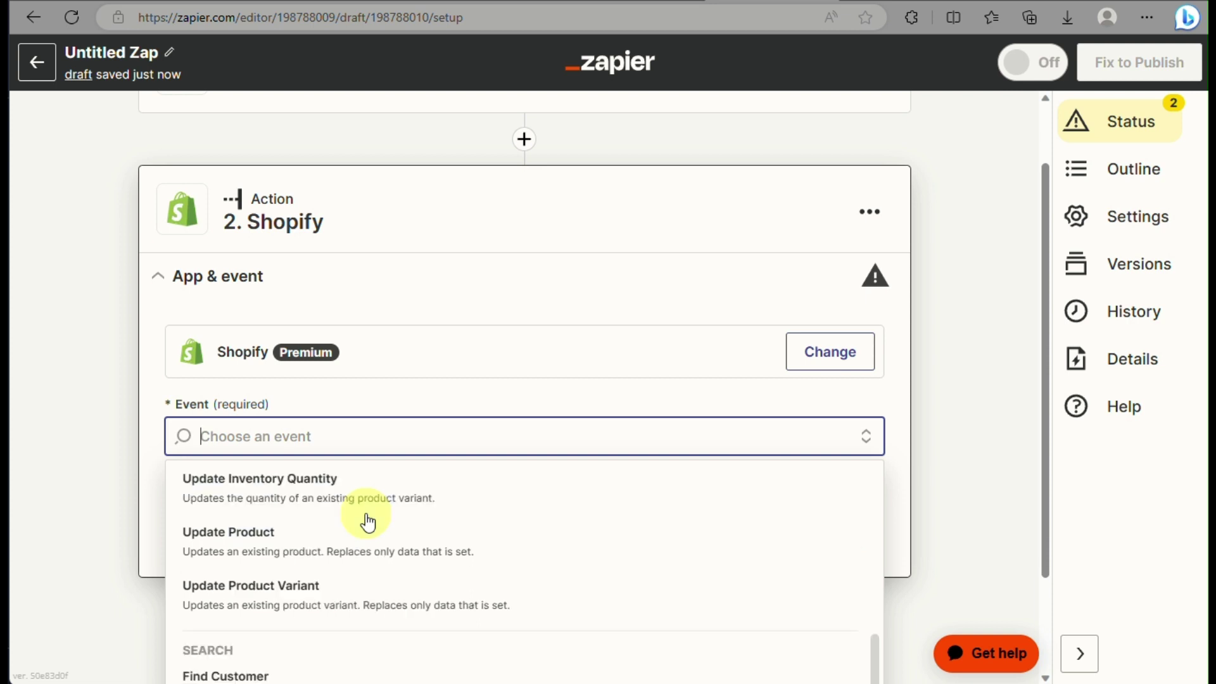
scroll(367, 519, "down", 1)
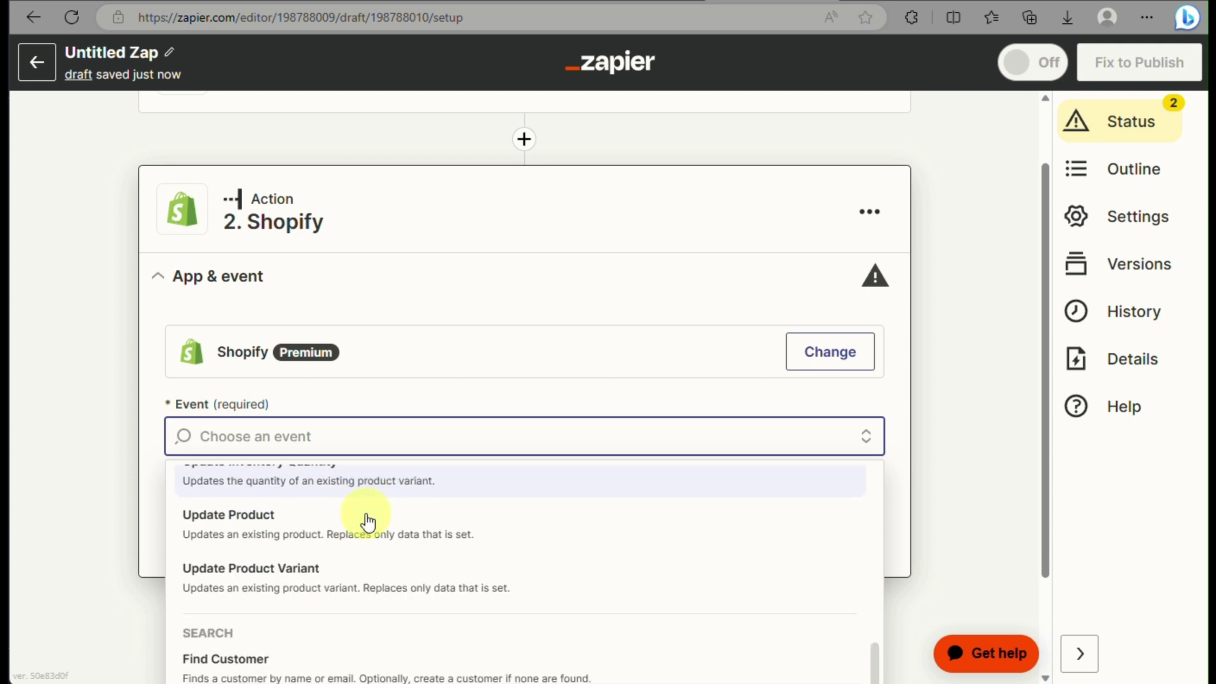
scroll(368, 519, "up", 1)
scroll(357, 557, "up", 1)
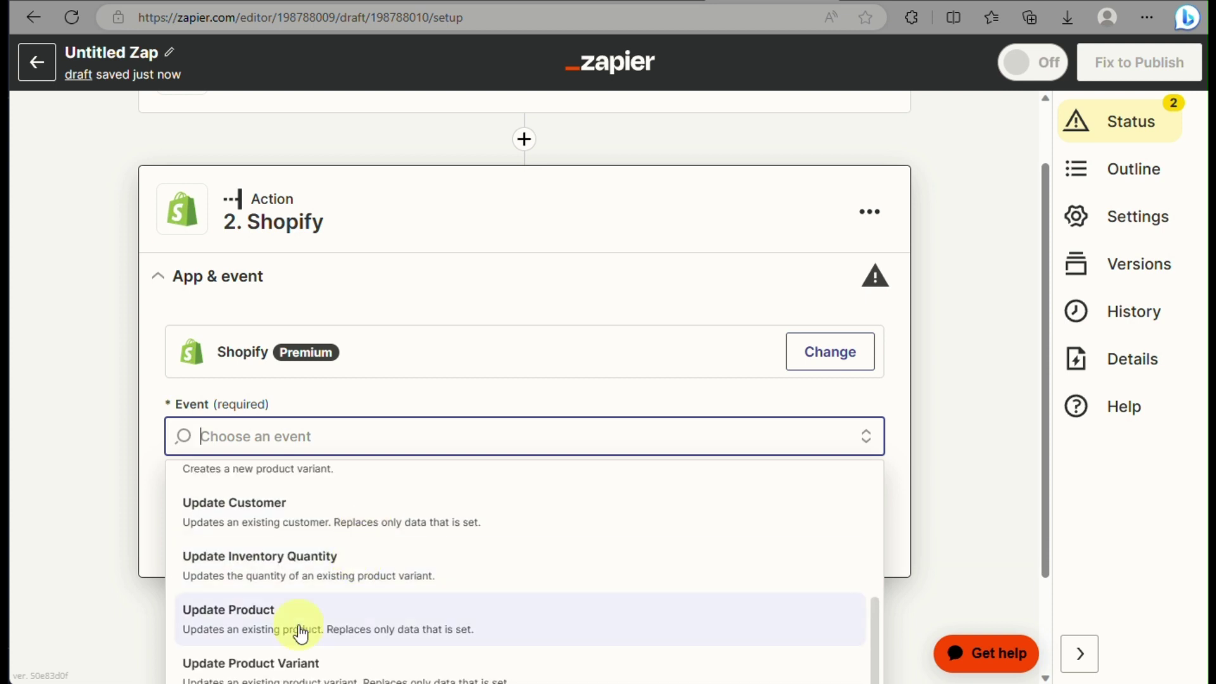
scroll(300, 633, "up", 10)
scroll(300, 633, "down", 5)
scroll(300, 634, "down", 1)
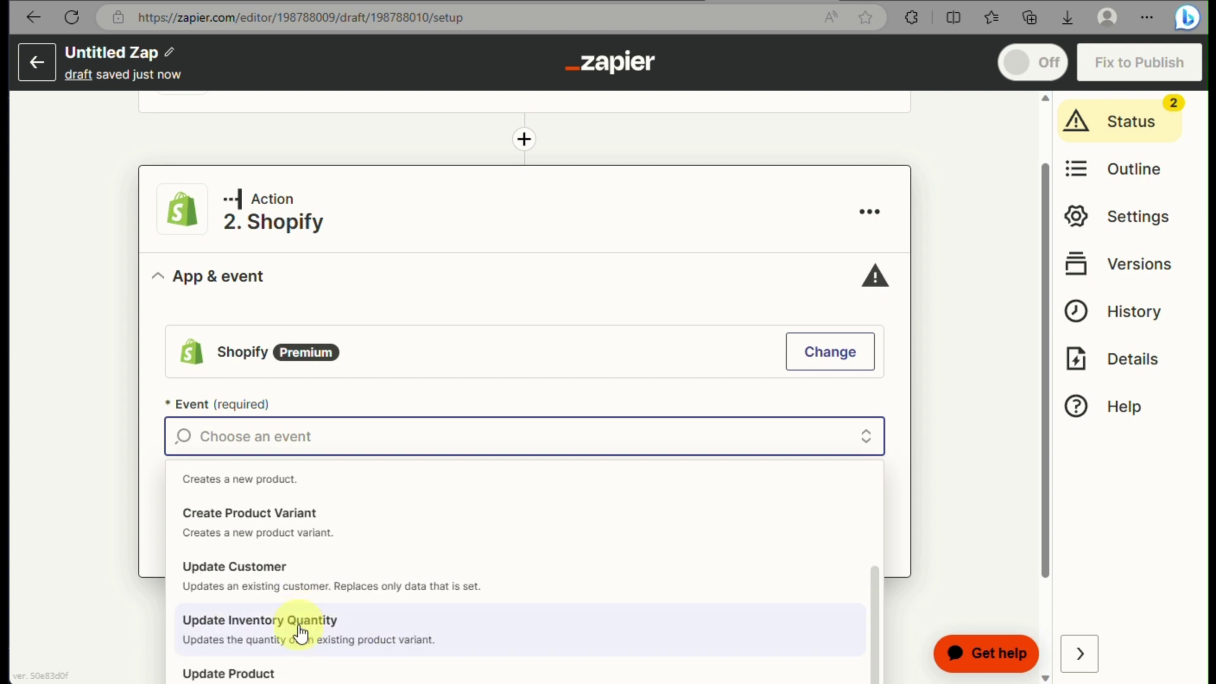
scroll(299, 602, "up", 2)
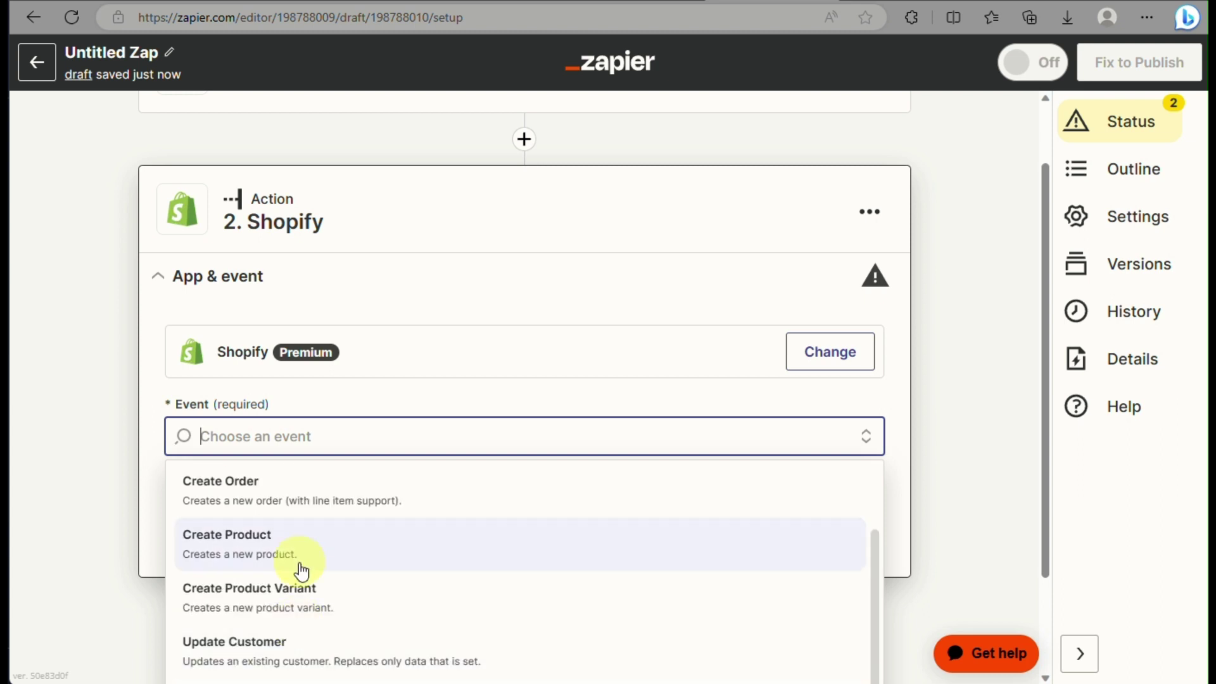
left_click(302, 562)
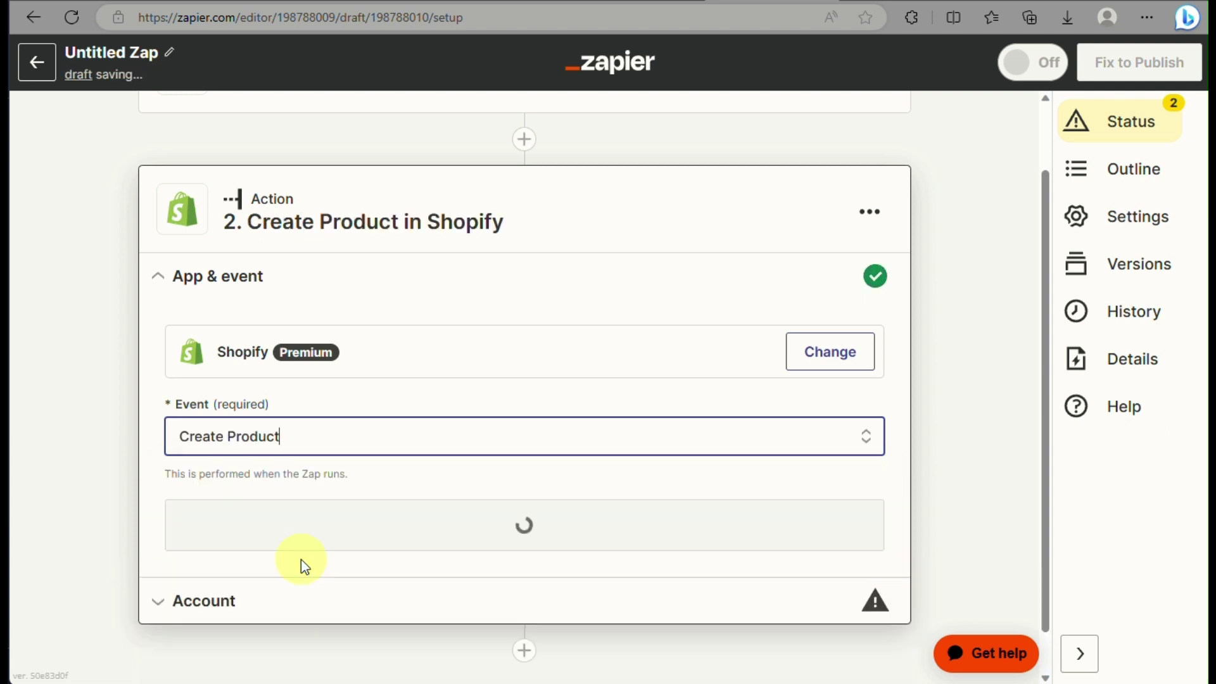
Step: Continue to the Shopify account setup, open the form for reconnecting the account and move its window into view
left_click(364, 548)
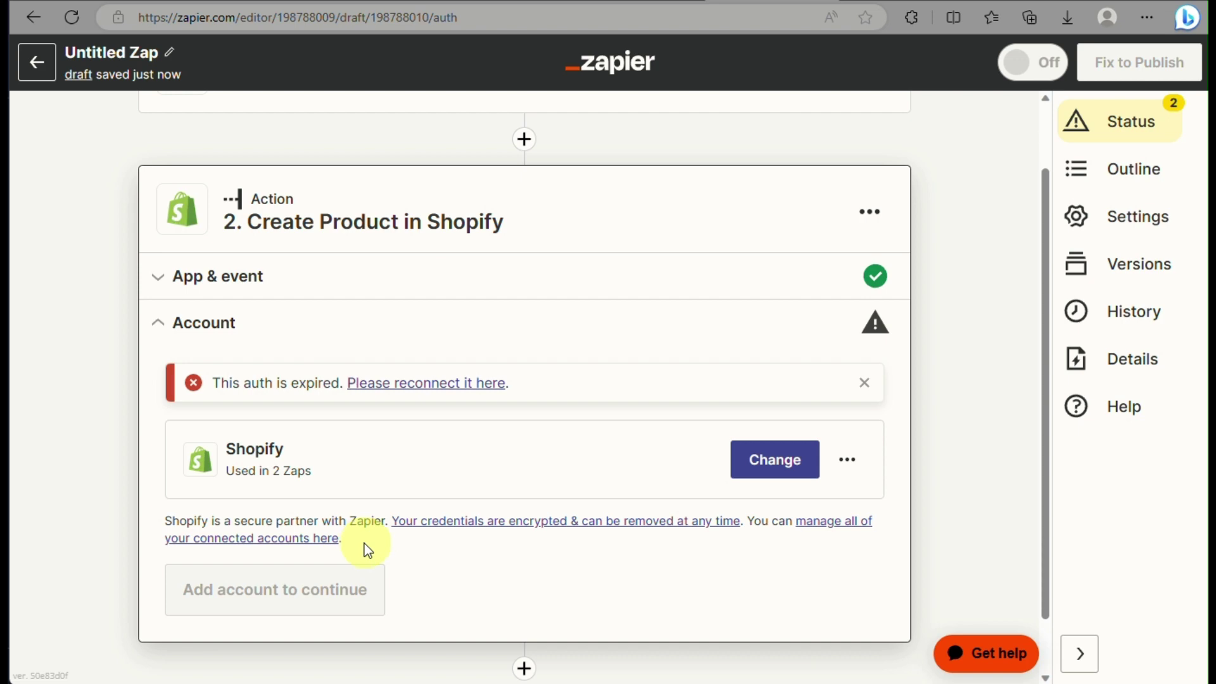
left_click(437, 387)
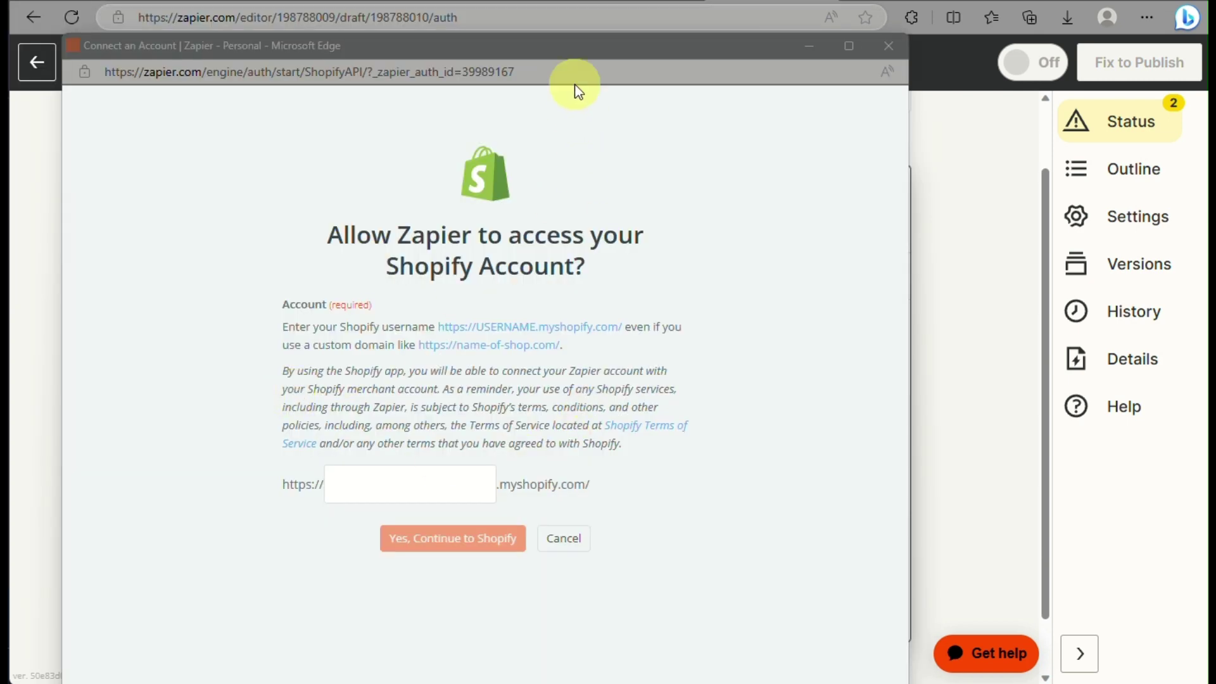
left_click_drag(519, 46, 396, 136)
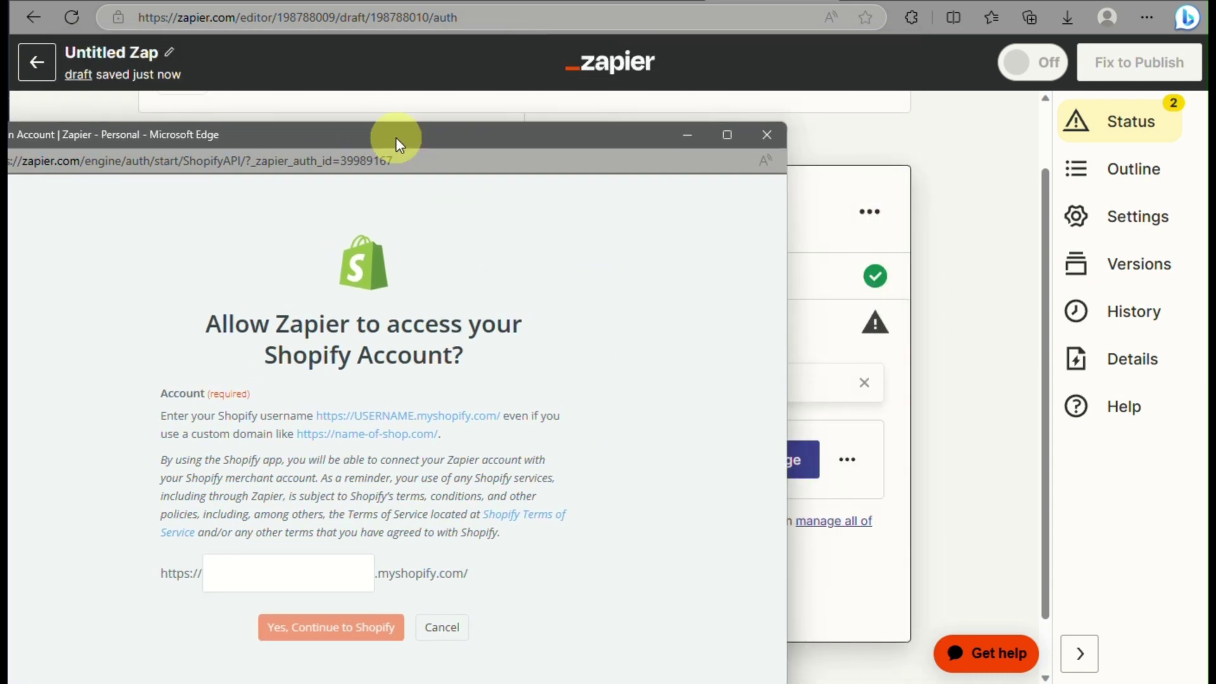
Step: In the Shopify admin, leave the settings, view the online store and copy the subdomain dfcfdb from its address
left_click(378, 2)
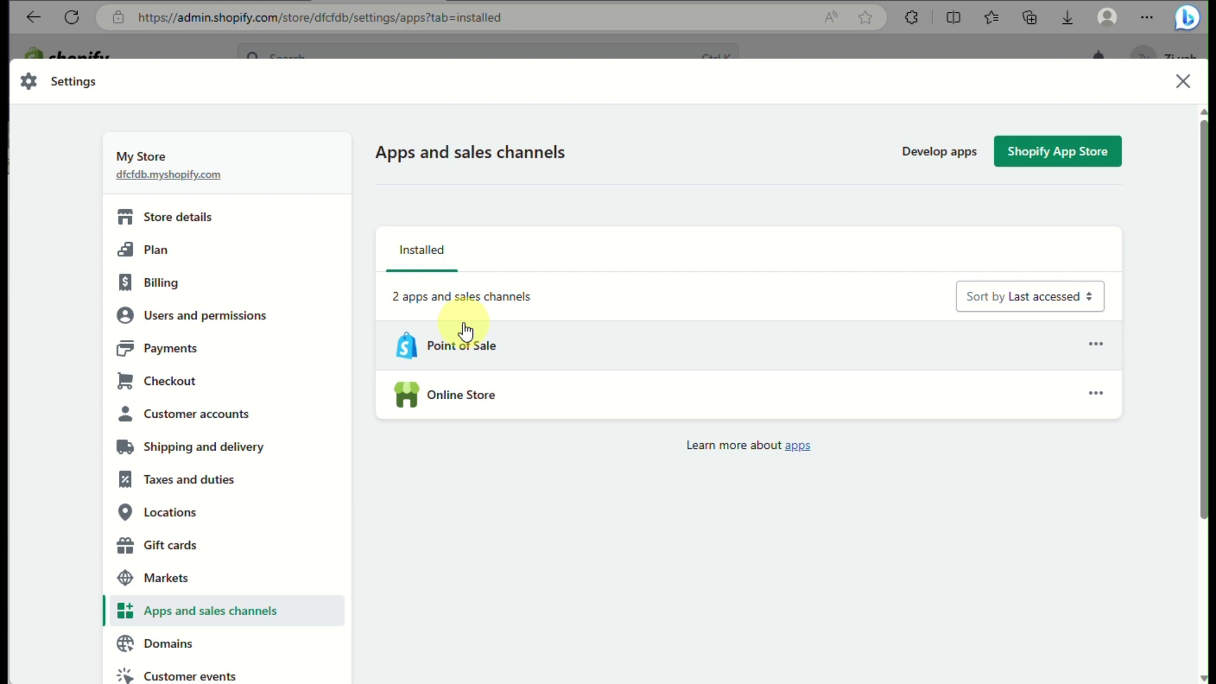
left_click(127, 47)
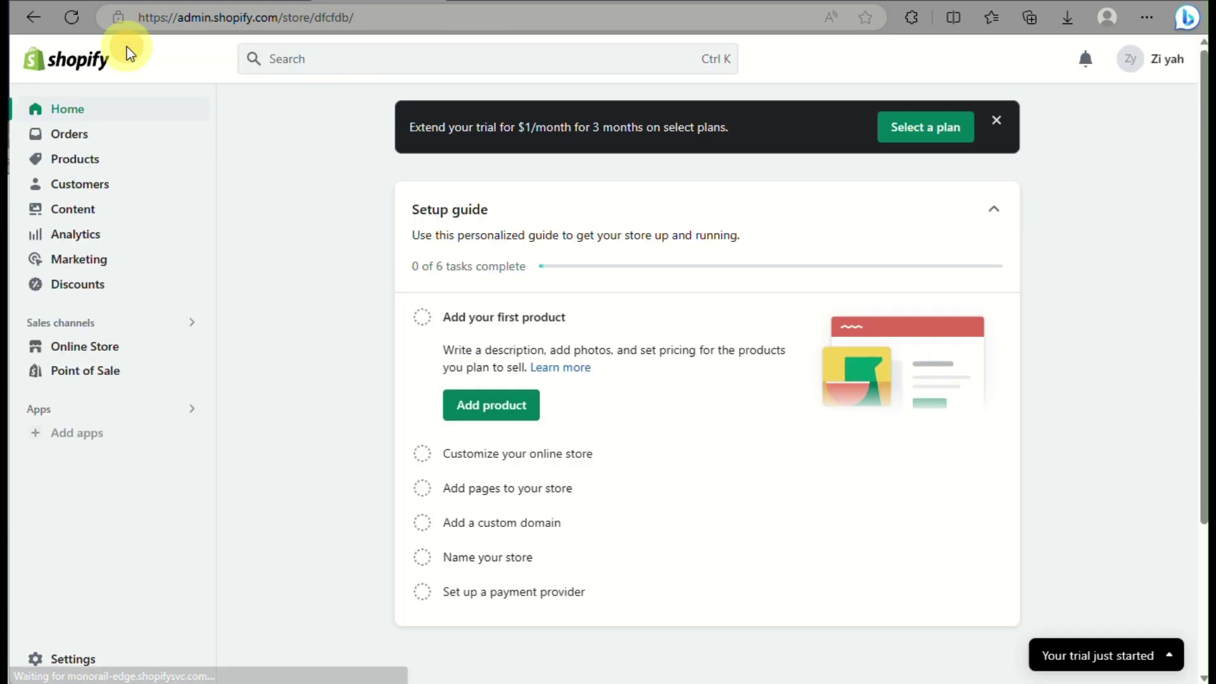
left_click(190, 348)
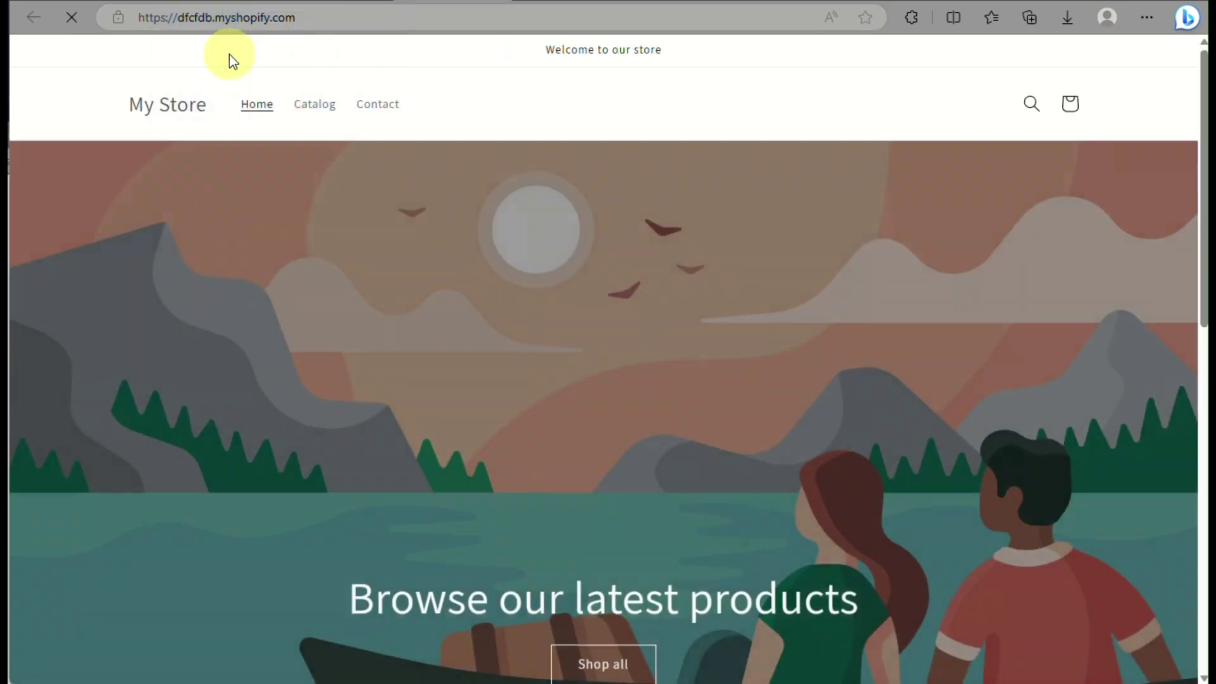
left_click_drag(181, 14, 214, 14)
key("ctrl+c")
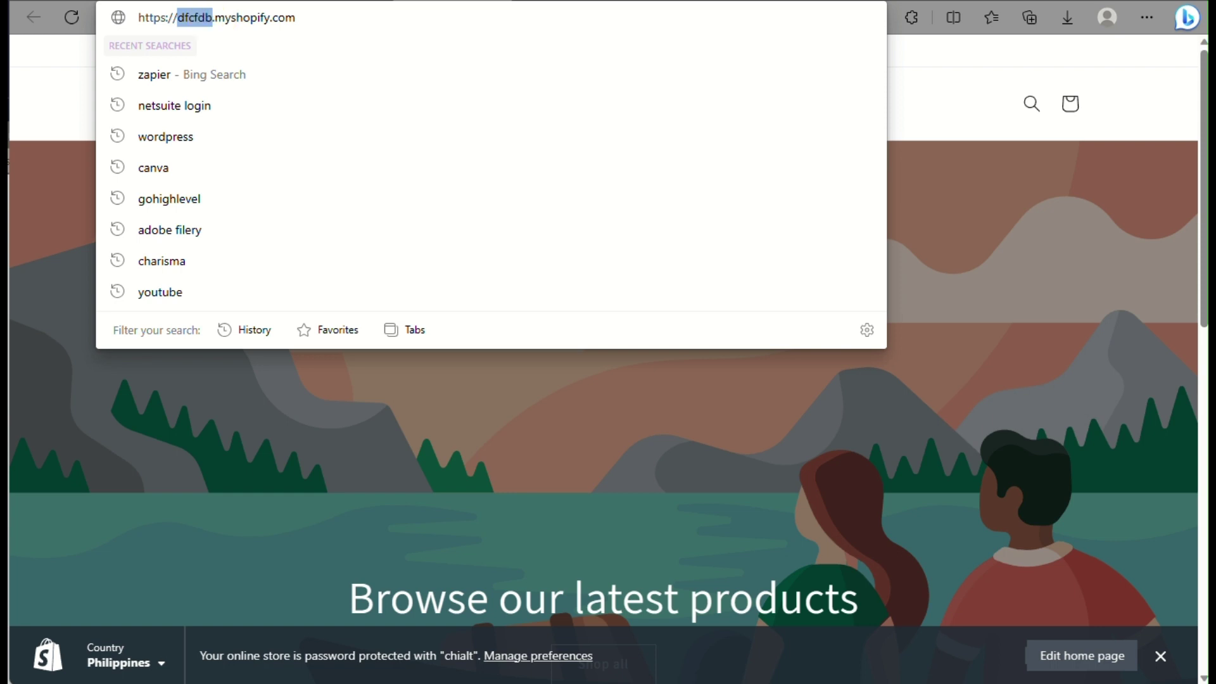
Step: Authorize Zapier for the Shopify store dfcfdb by entering its subdomain in the account form and installing the Zapier app
key("alt+Tab")
left_click(326, 553)
key("ctrl+v")
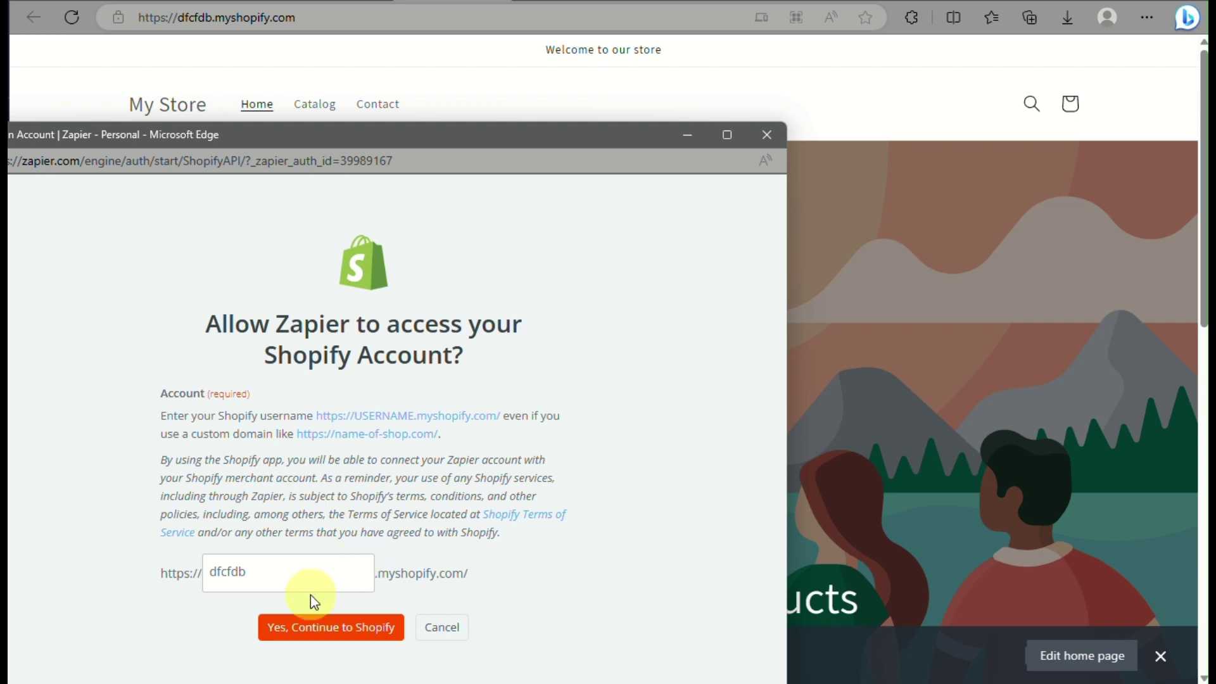
left_click(352, 628)
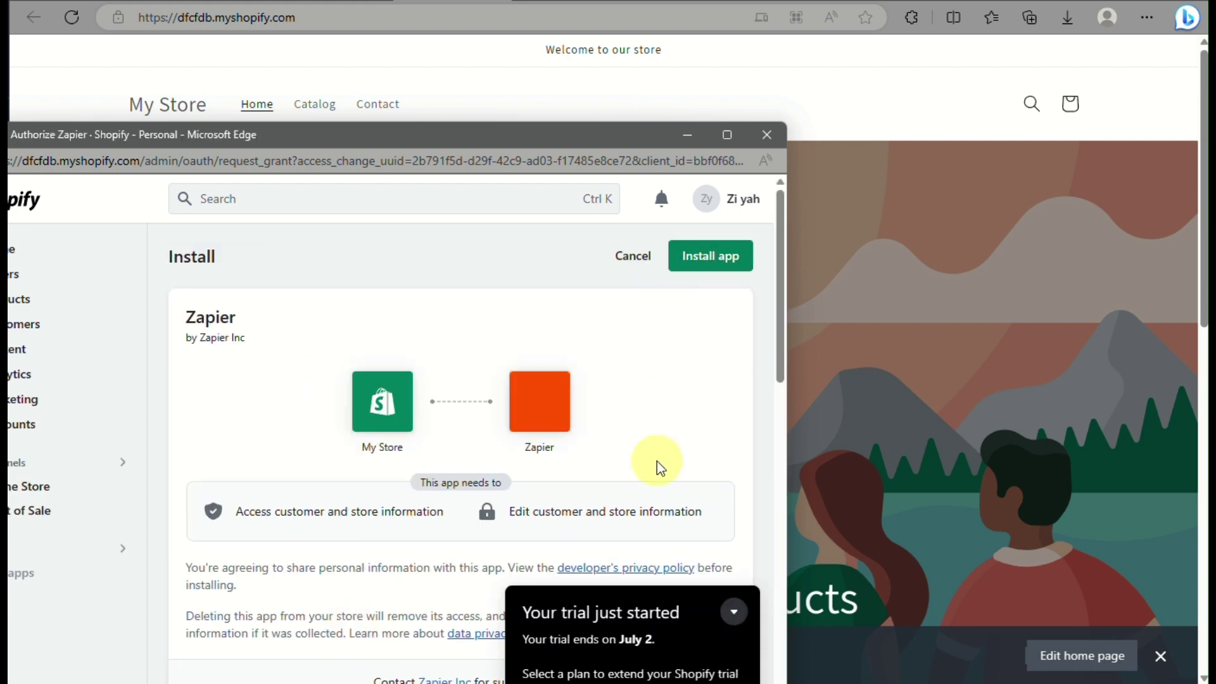
left_click(734, 621)
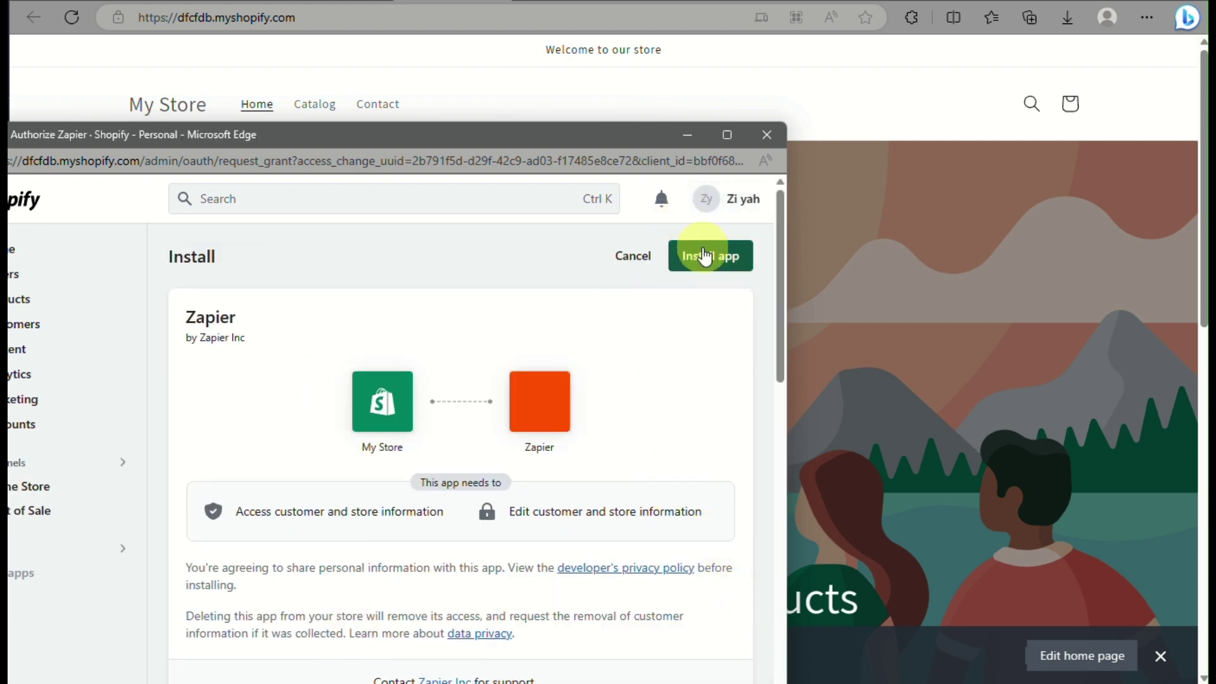
left_click(715, 252)
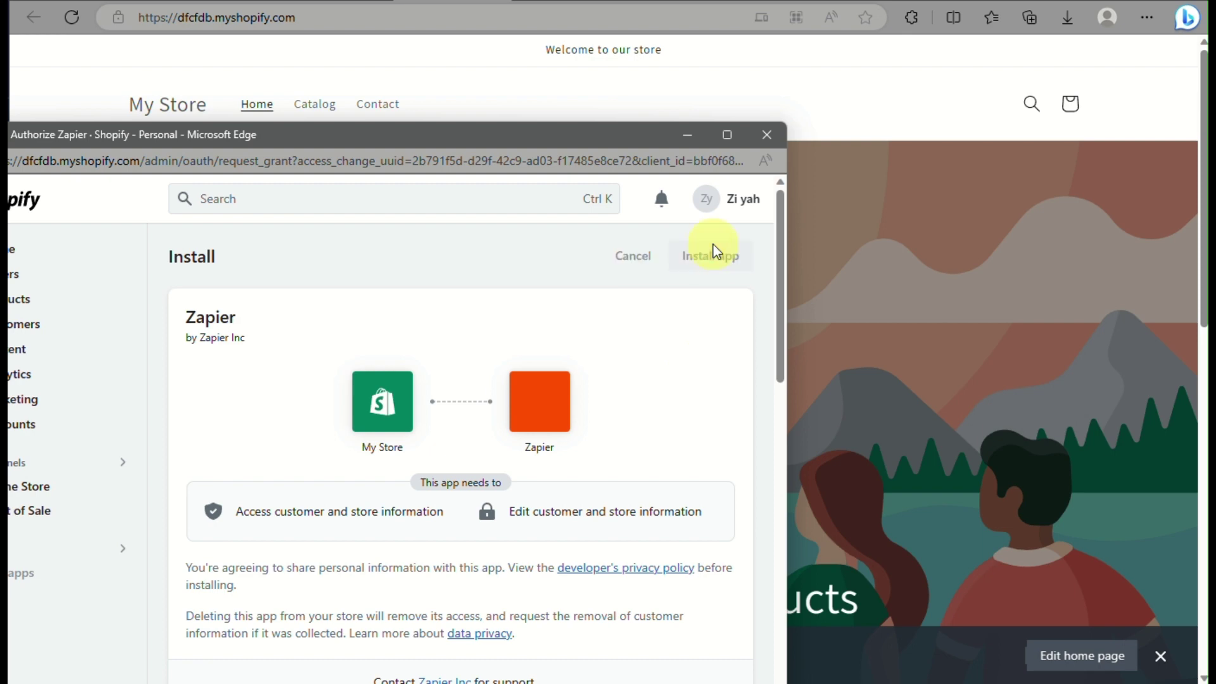
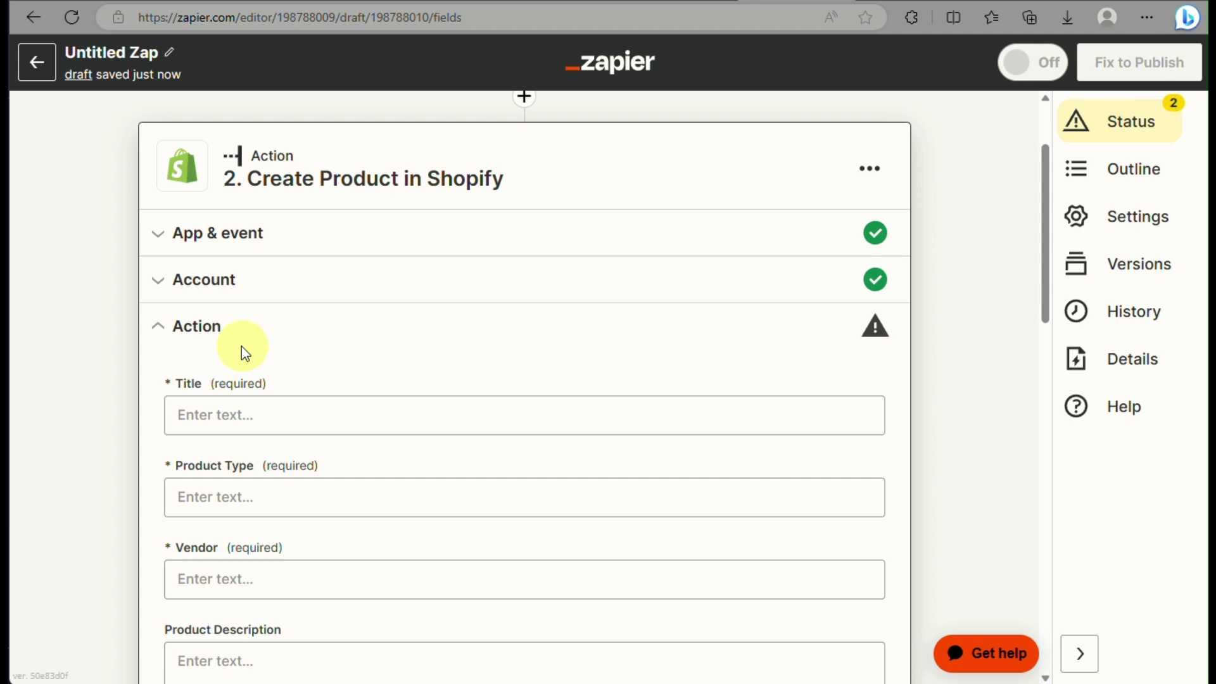
Step: Look over the Create Product fields, set the product's Title to "shirt" and close the data suggestions
left_click(250, 412)
scroll(251, 412, "down", 18)
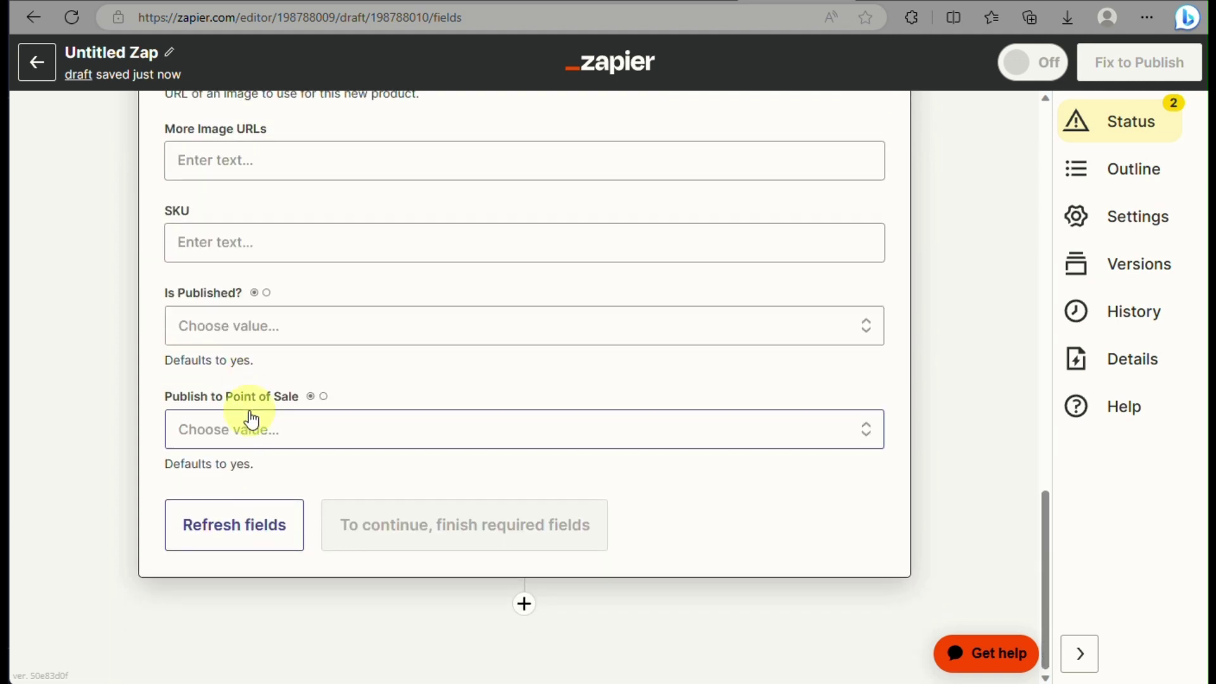
scroll(252, 419, "up", 15)
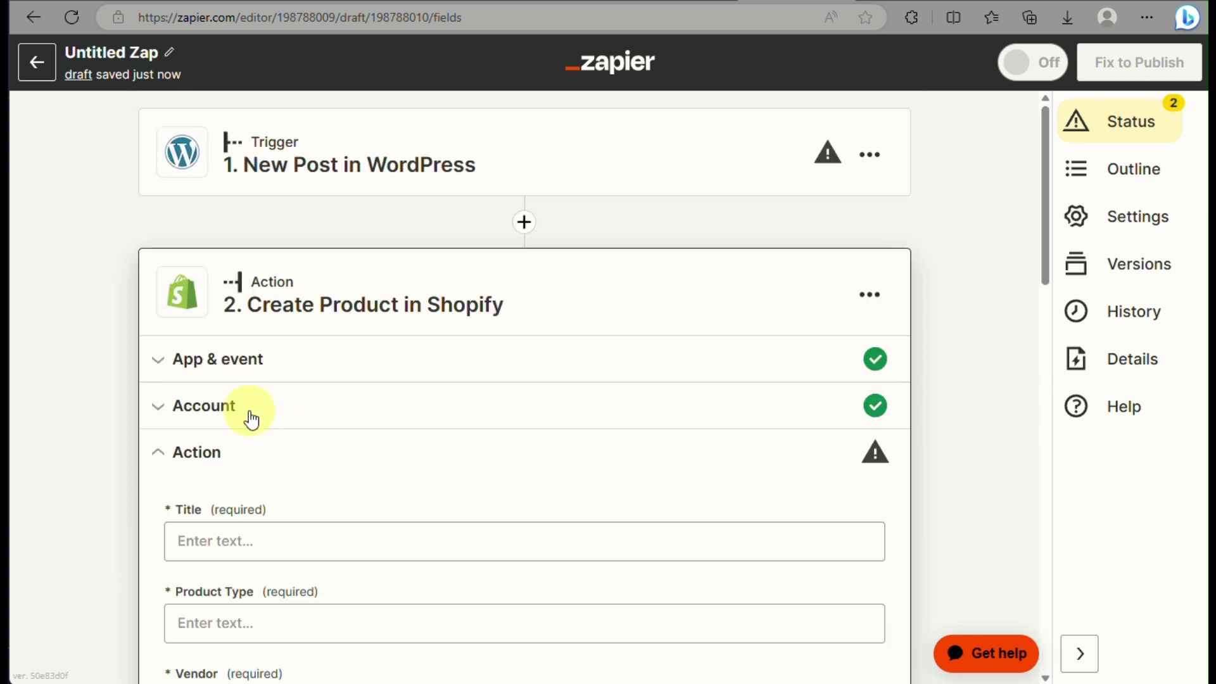
left_click(276, 543)
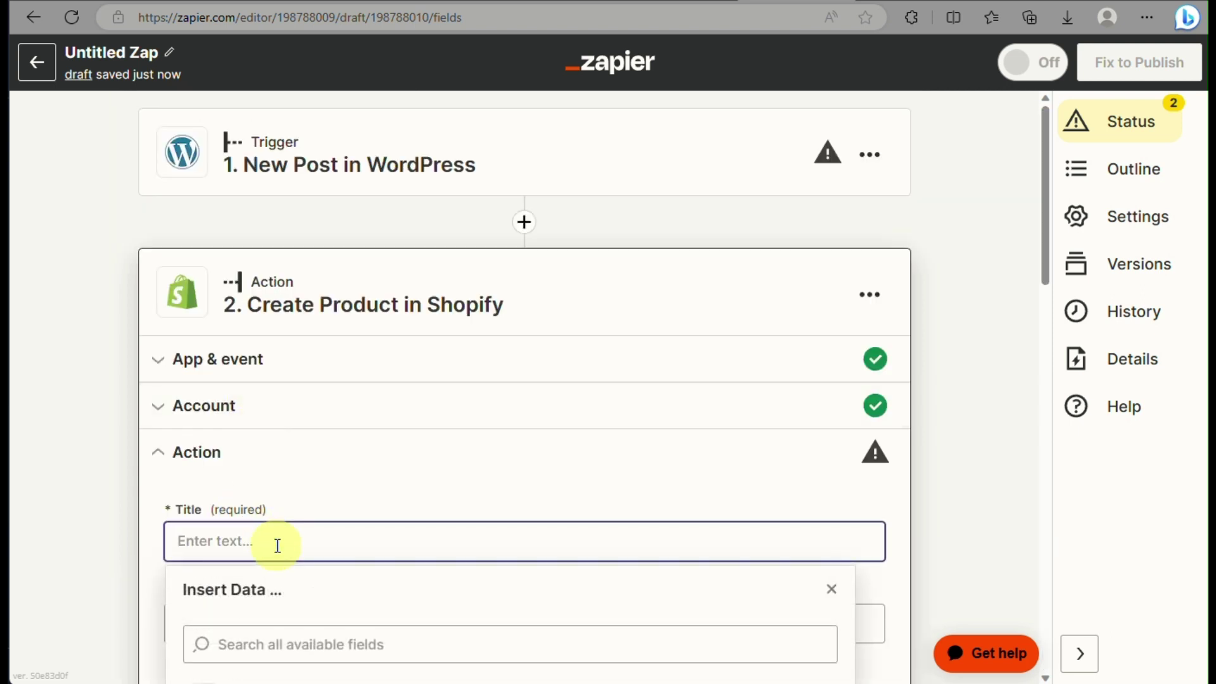
type("shirt")
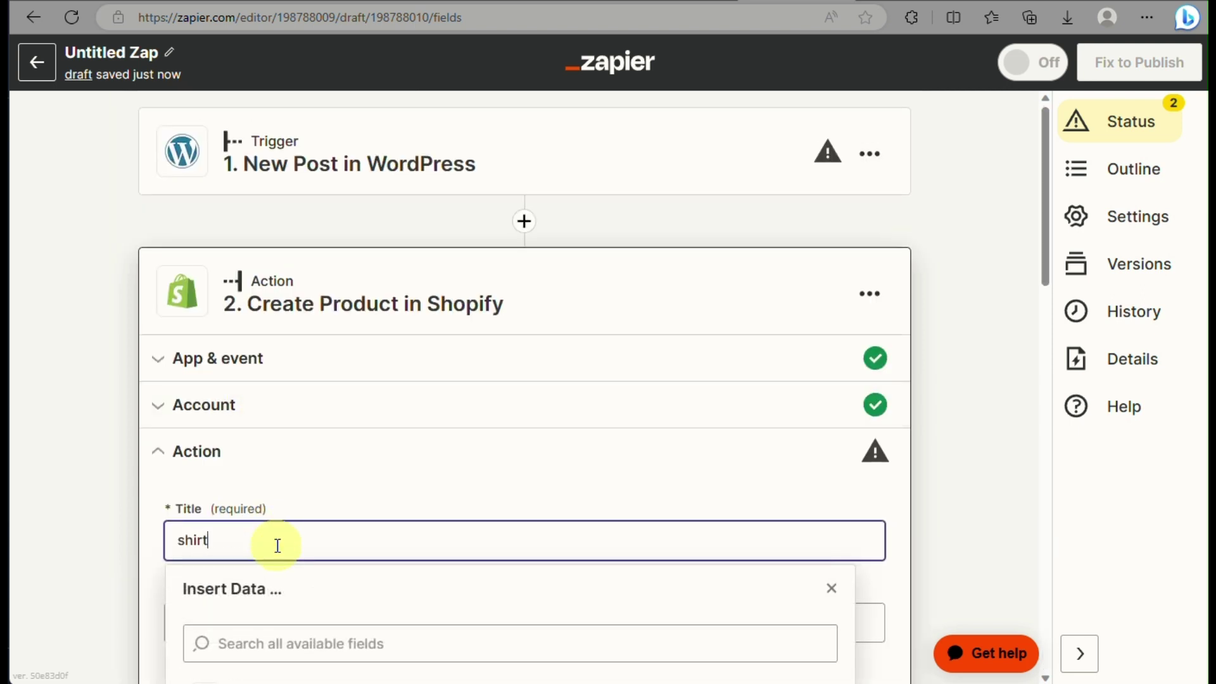
scroll(278, 546, "down", 6)
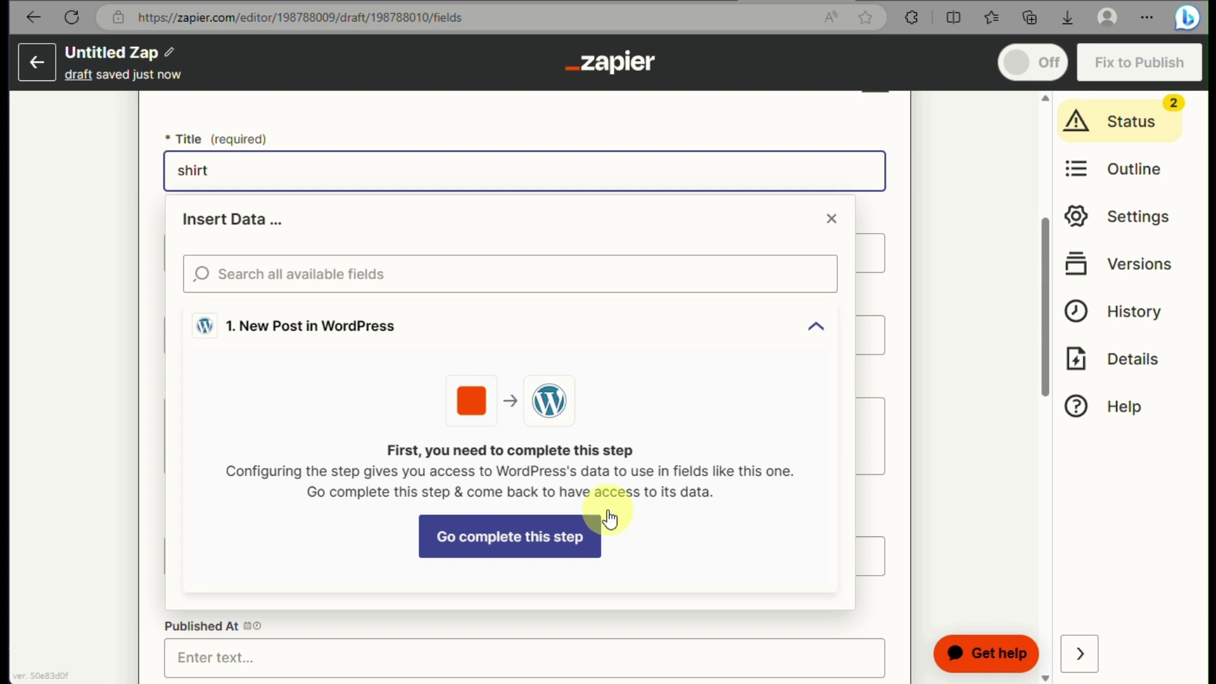
left_click(153, 356)
scroll(154, 355, "up", 5)
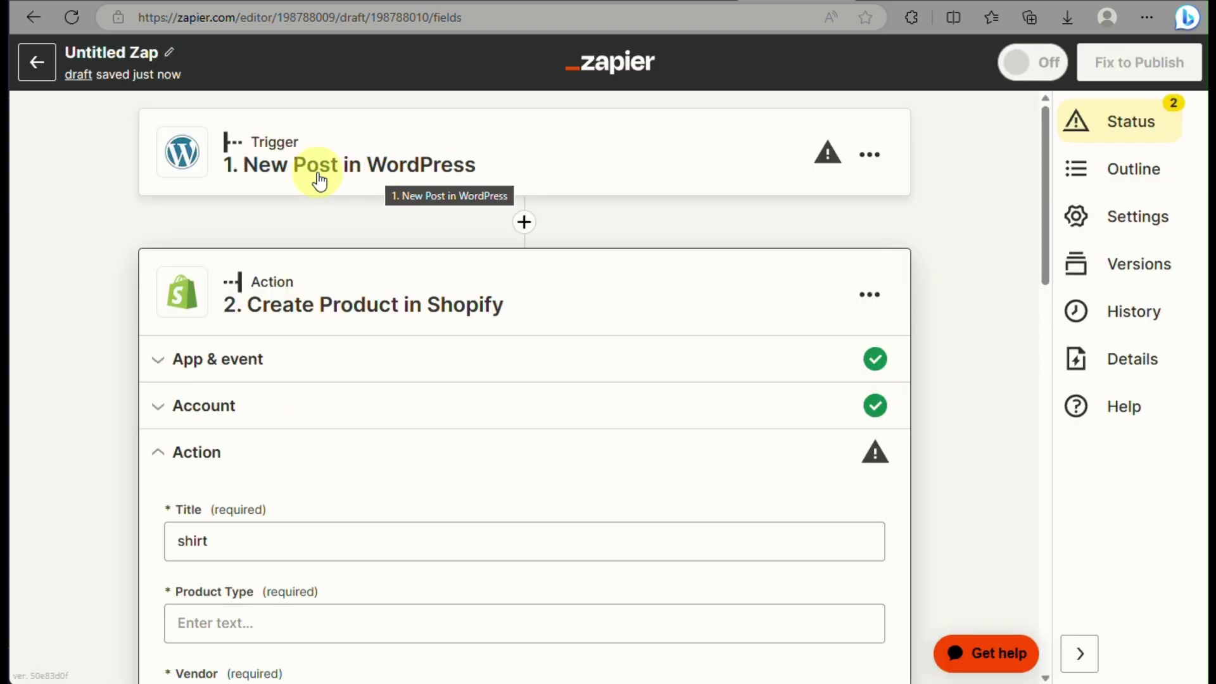
Step: Review the remaining product fields from Product Type down to Publish to Point of Sale
scroll(238, 479, "down", 4)
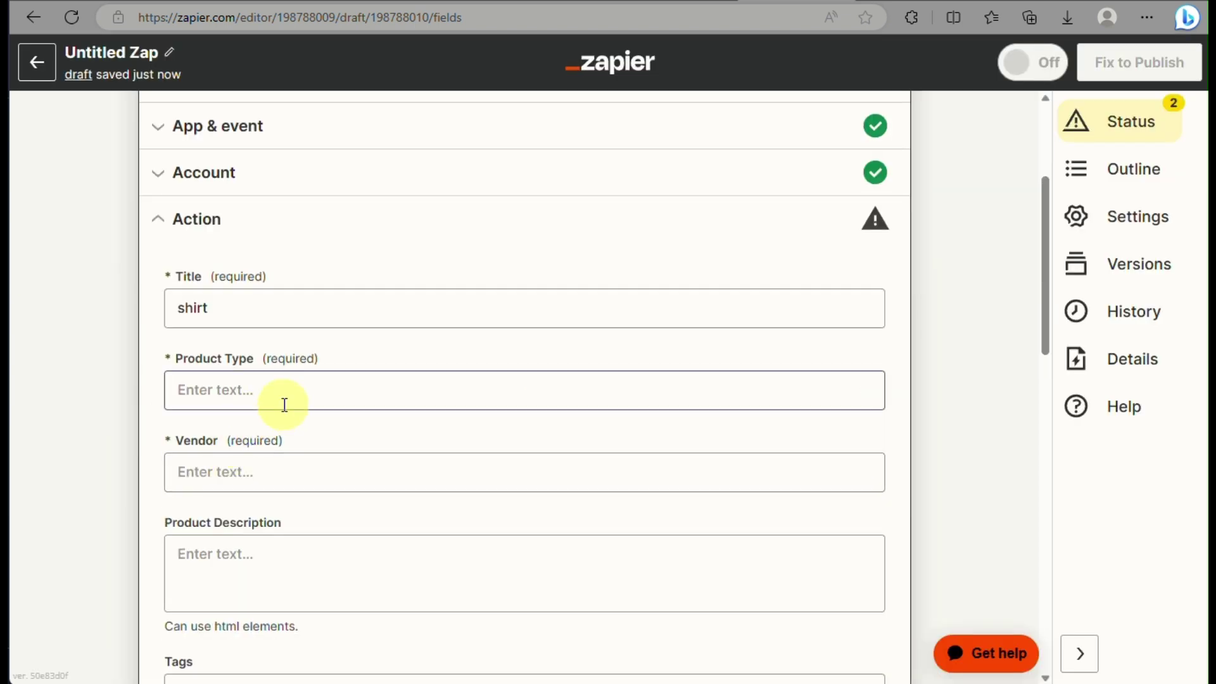
left_click(284, 404)
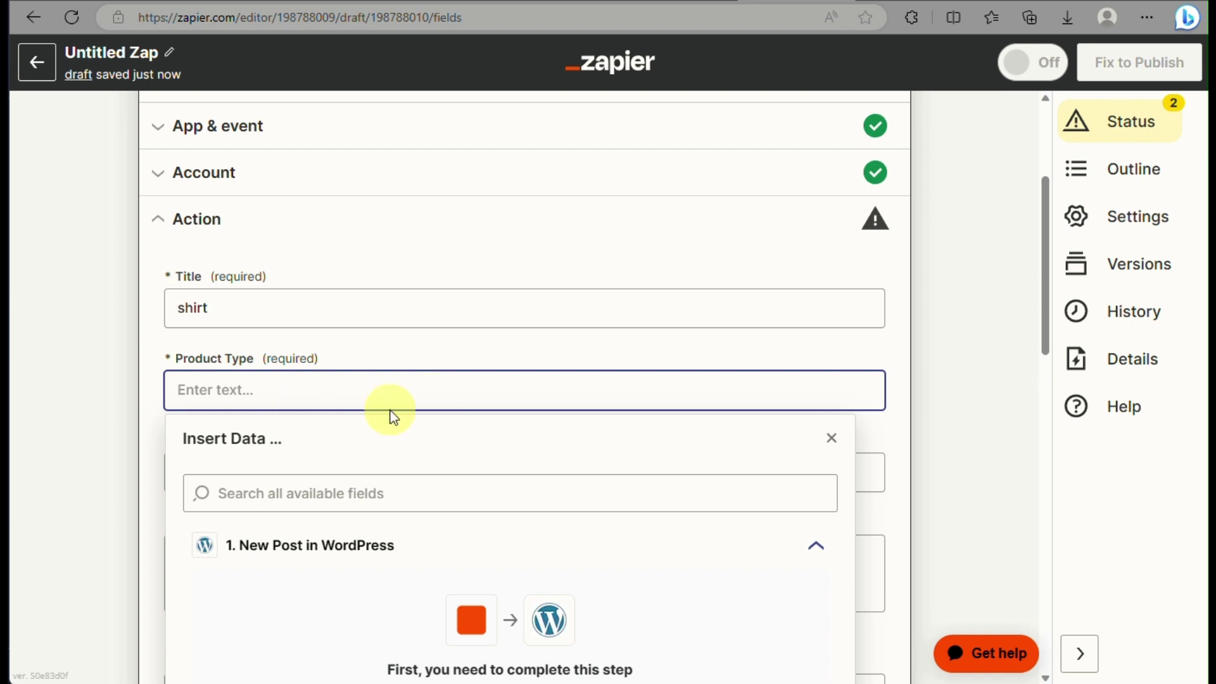
scroll(390, 410, "down", 7)
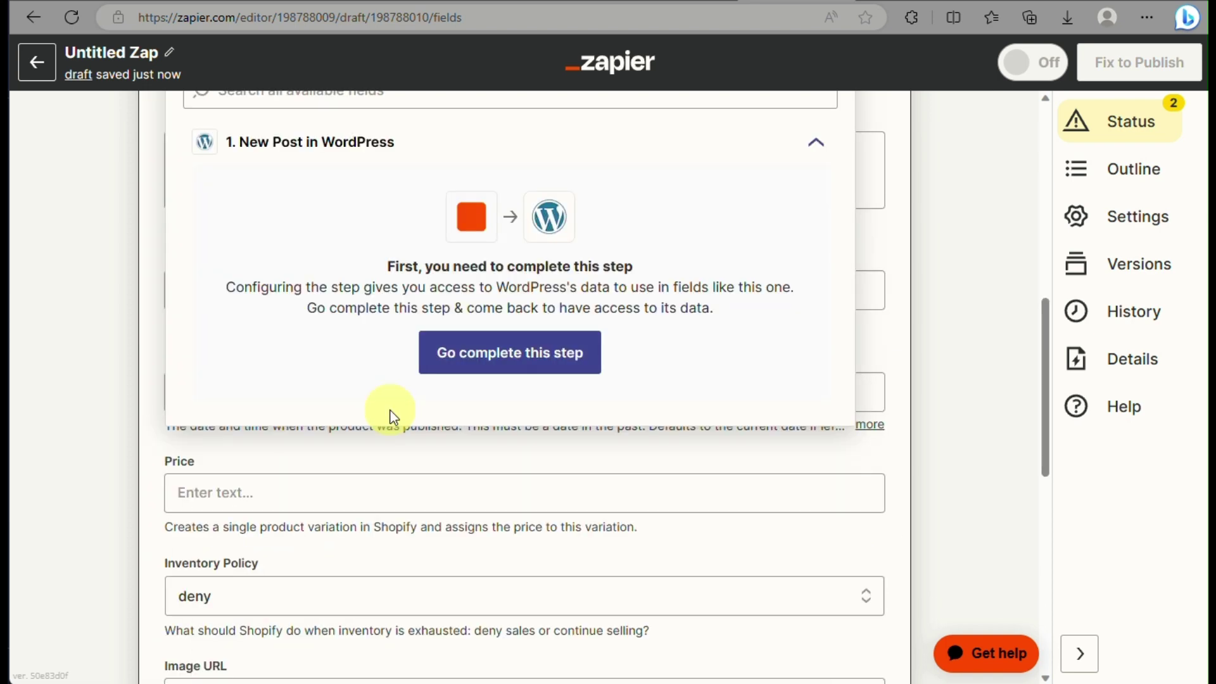
left_click(370, 533)
scroll(369, 534, "down", 9)
scroll(372, 543, "down", 2)
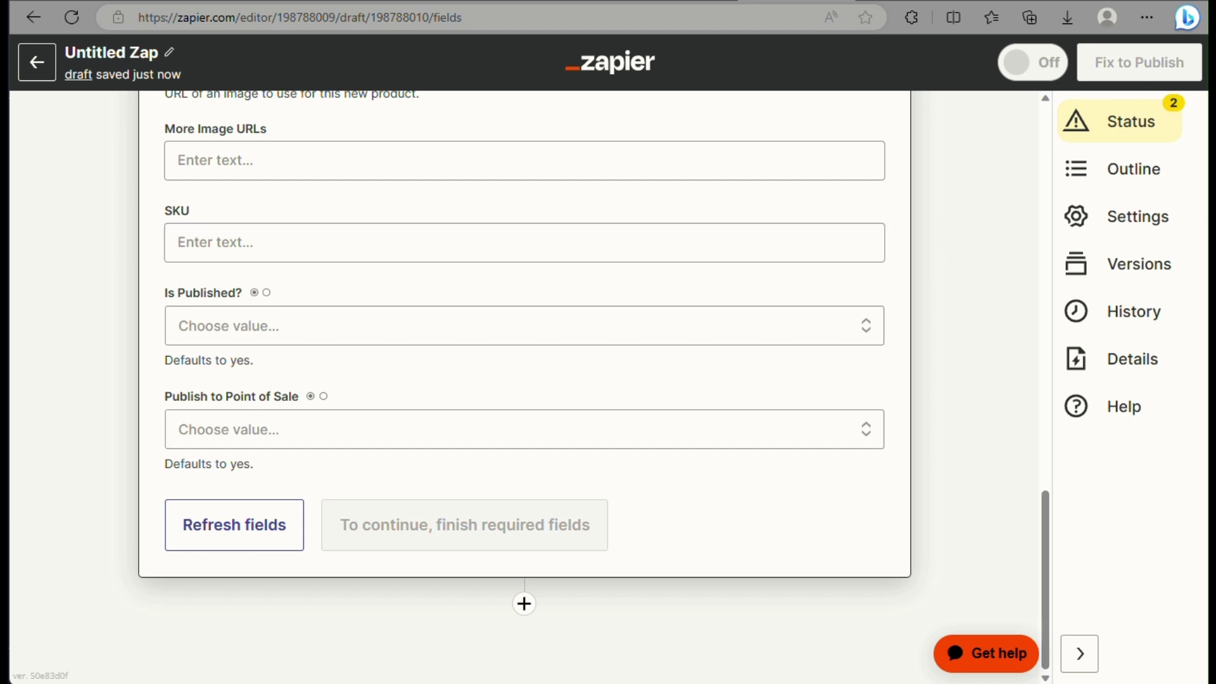
scroll(560, 264, "up", 10)
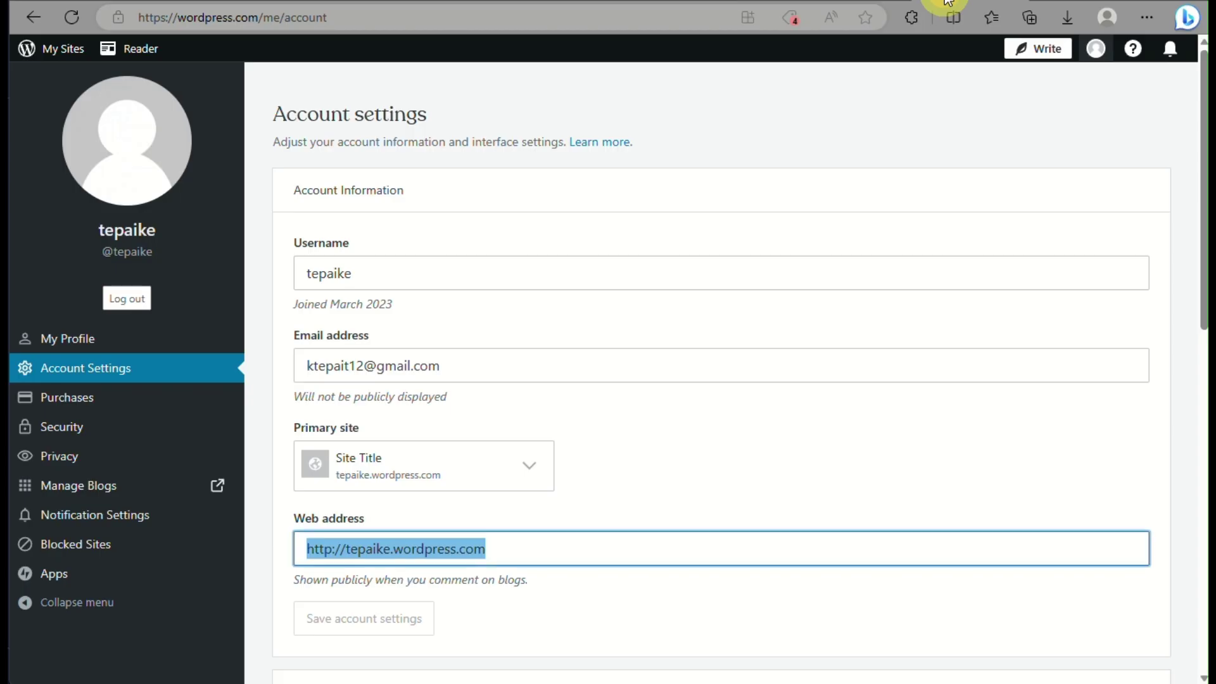
Step: Switch to the Shopify admin home page
left_click(945, 2)
left_click(332, 1)
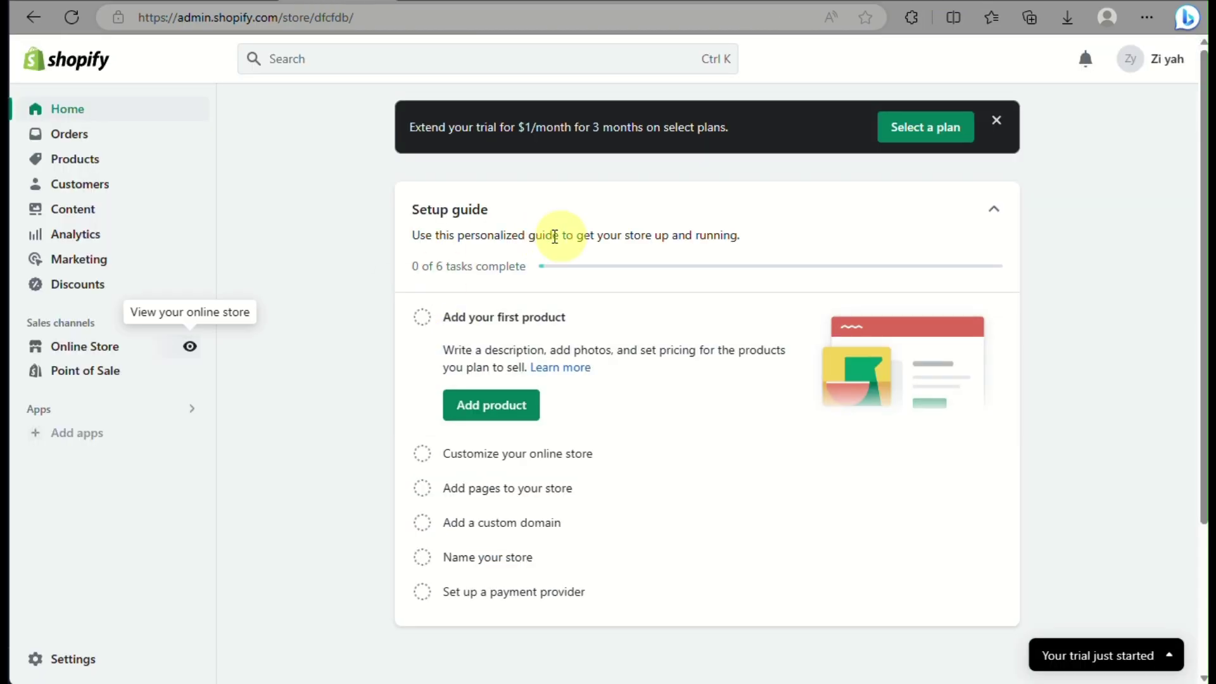